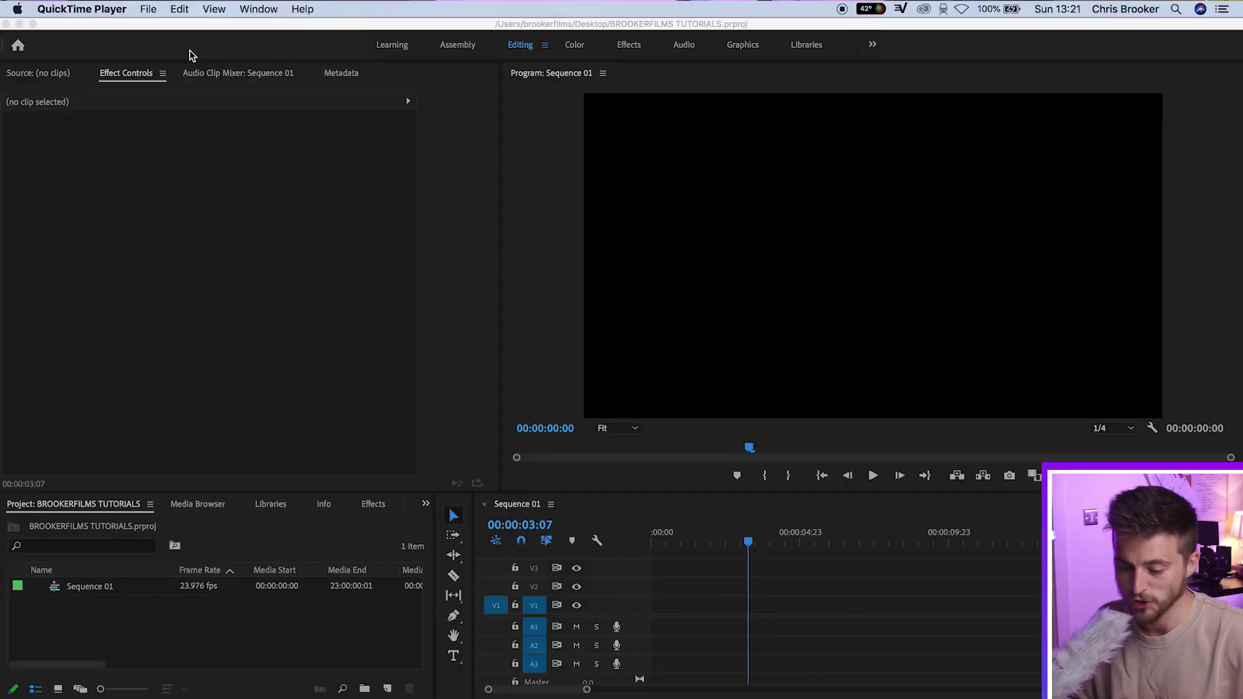
# Focus the Sequence 01 timeline and drag its playhead back to 00:00:00:00
pyautogui.click(685, 540)
pyautogui.click(680, 544)
pyautogui.moveTo(681, 544); pyautogui.dragTo(573, 548)
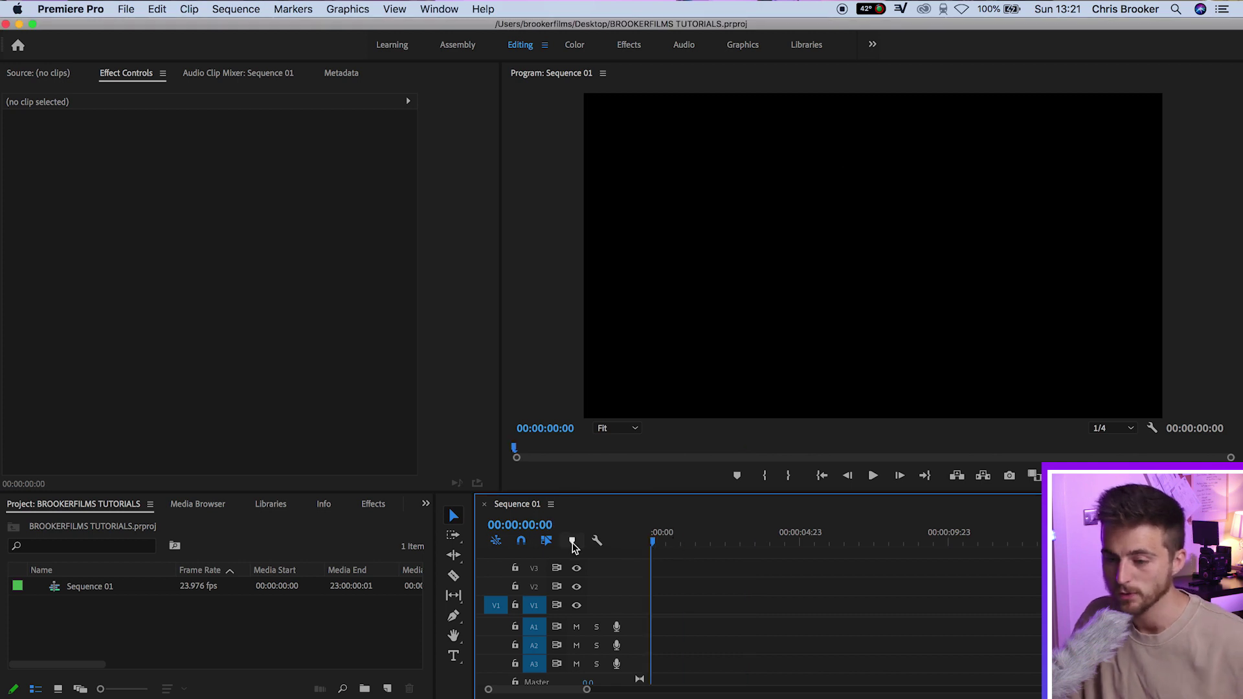
# Create a 1920×1080 legacy title named Title 02 and place a text cursor on its canvas
pyautogui.click(126, 12)
pyautogui.moveTo(145, 28)
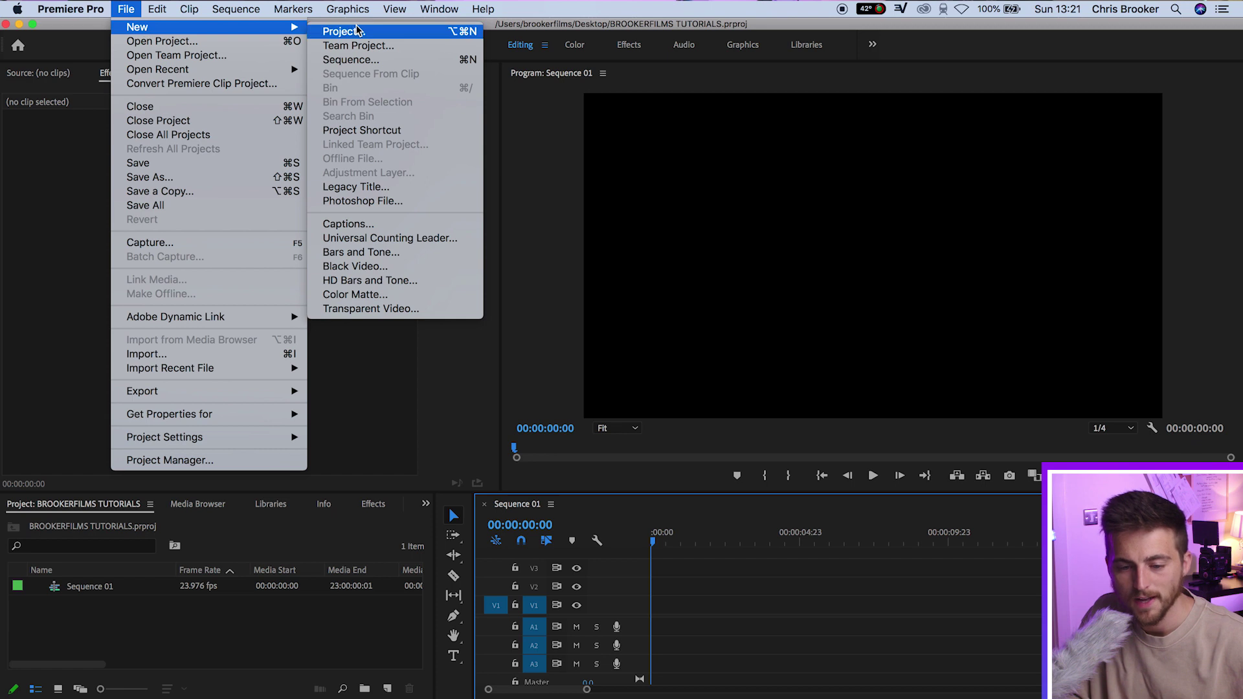
pyautogui.click(372, 187)
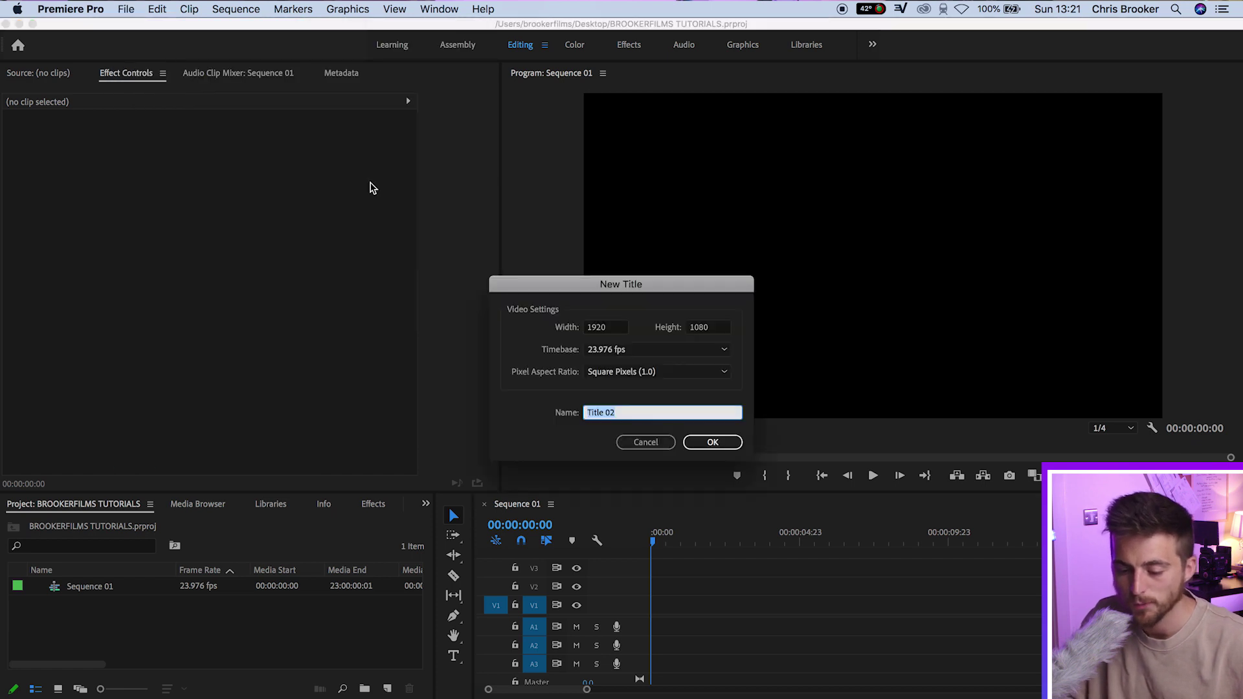
pyautogui.click(712, 443)
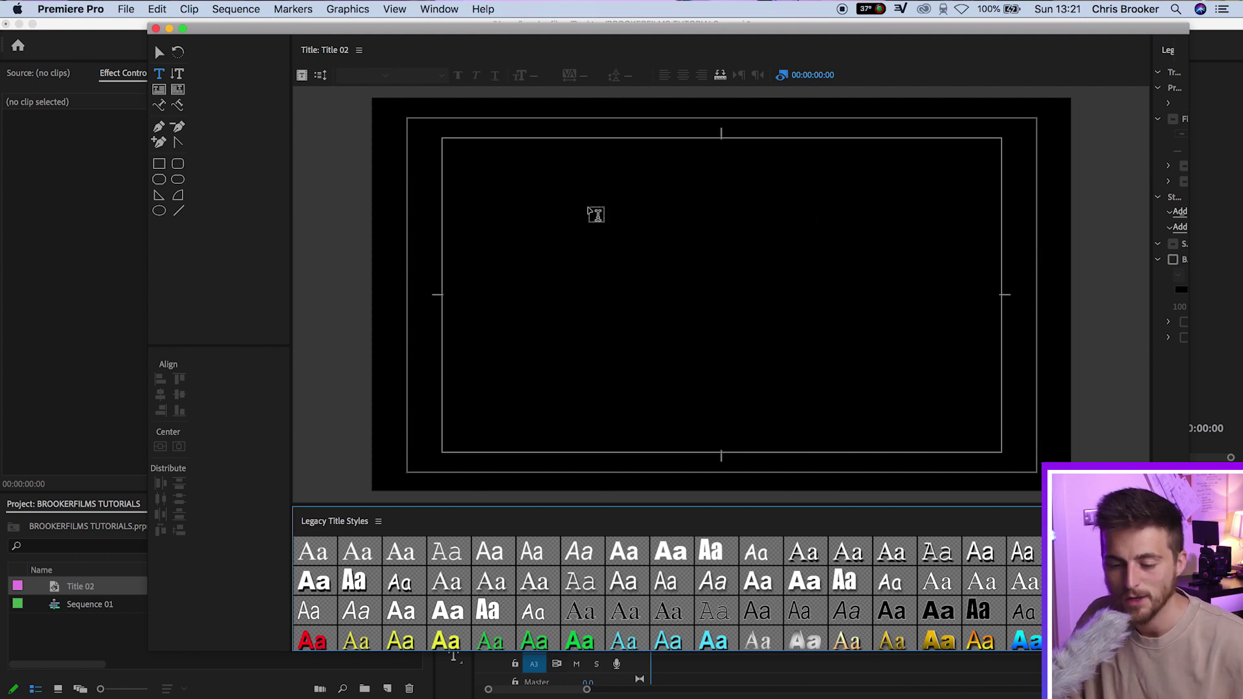
pyautogui.click(588, 206)
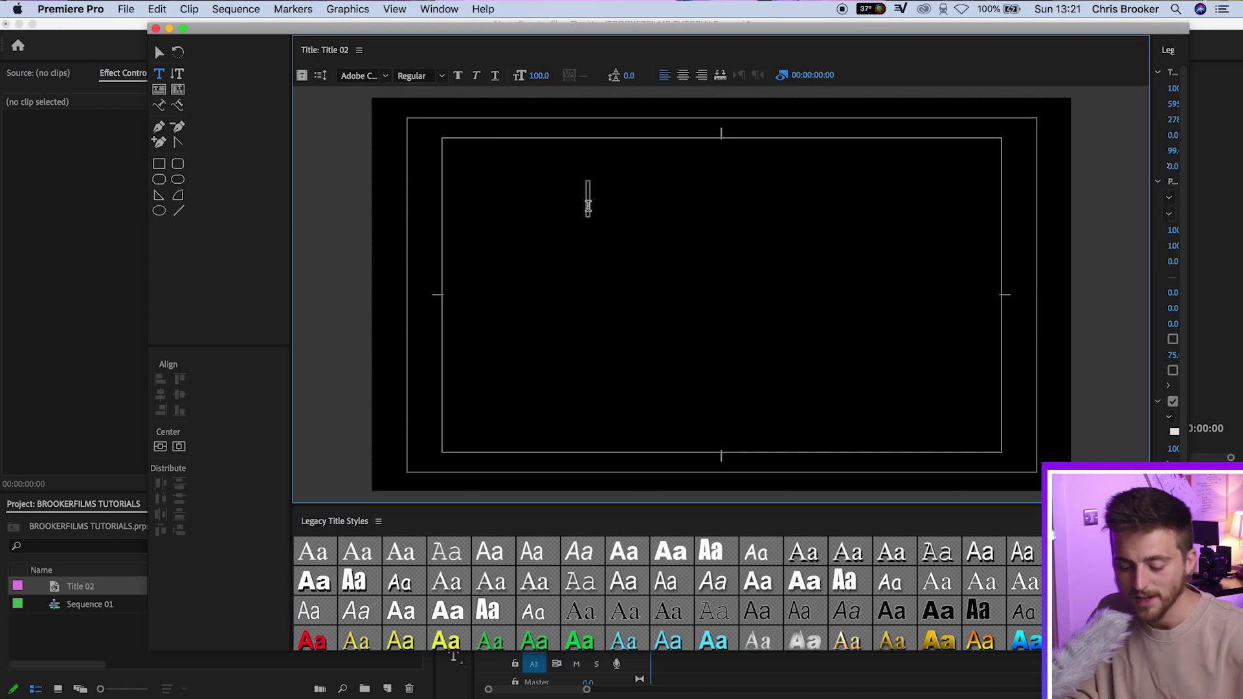
# Type BROOKER on the title, fixing the misspelled extra letters
pyautogui.write('BROOKKER')
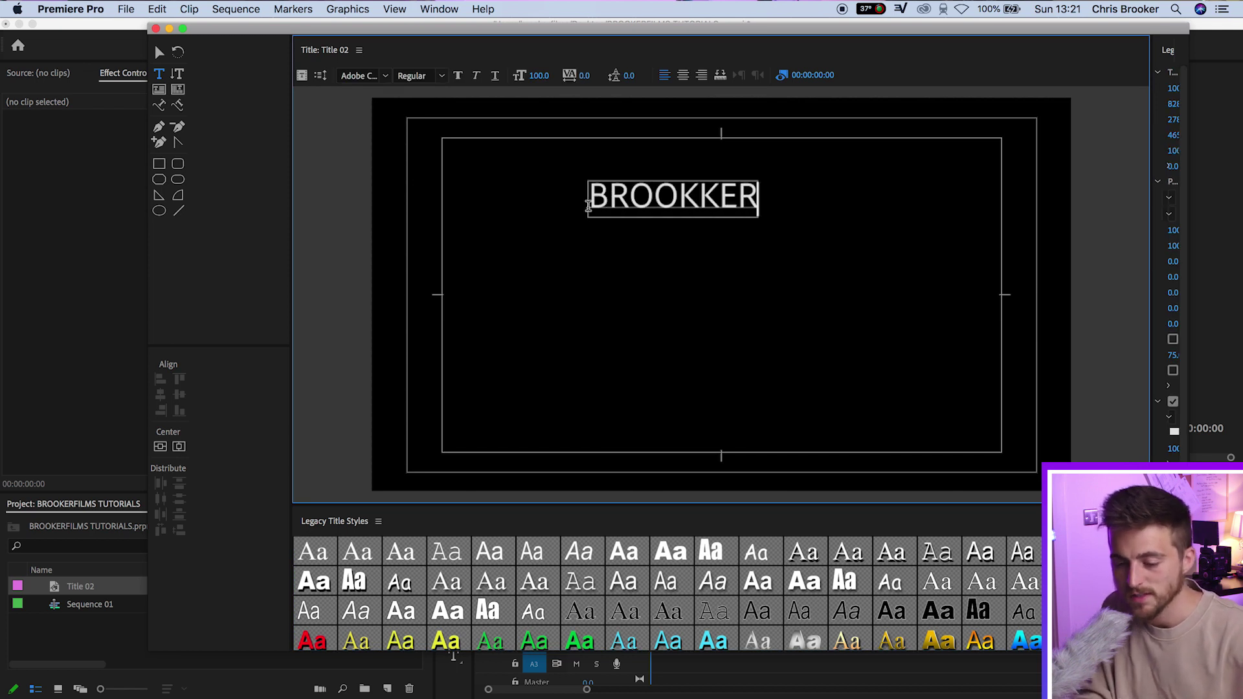
pyautogui.press('BackSpace')
pyautogui.press('BackSpace')
pyautogui.press('BackSpace')
pyautogui.write('ER')
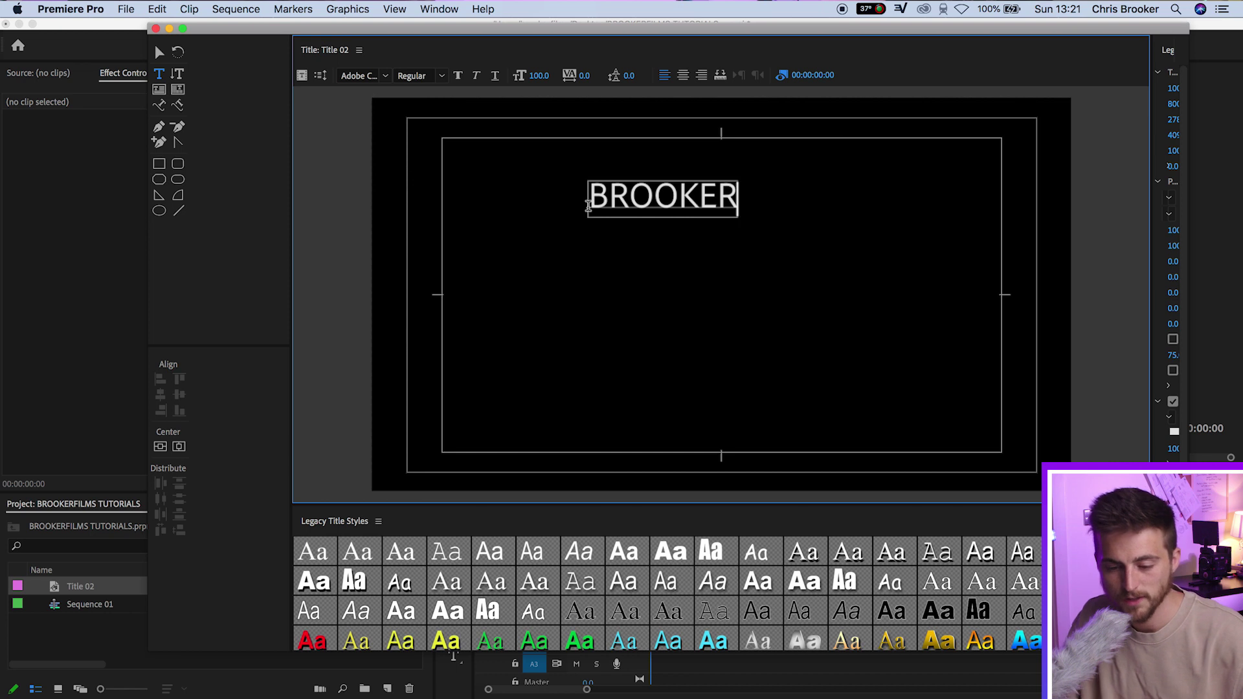
# Set BROOKER to Avenir Black, size 151, with letter spacing 9.0
pyautogui.press('super+a')
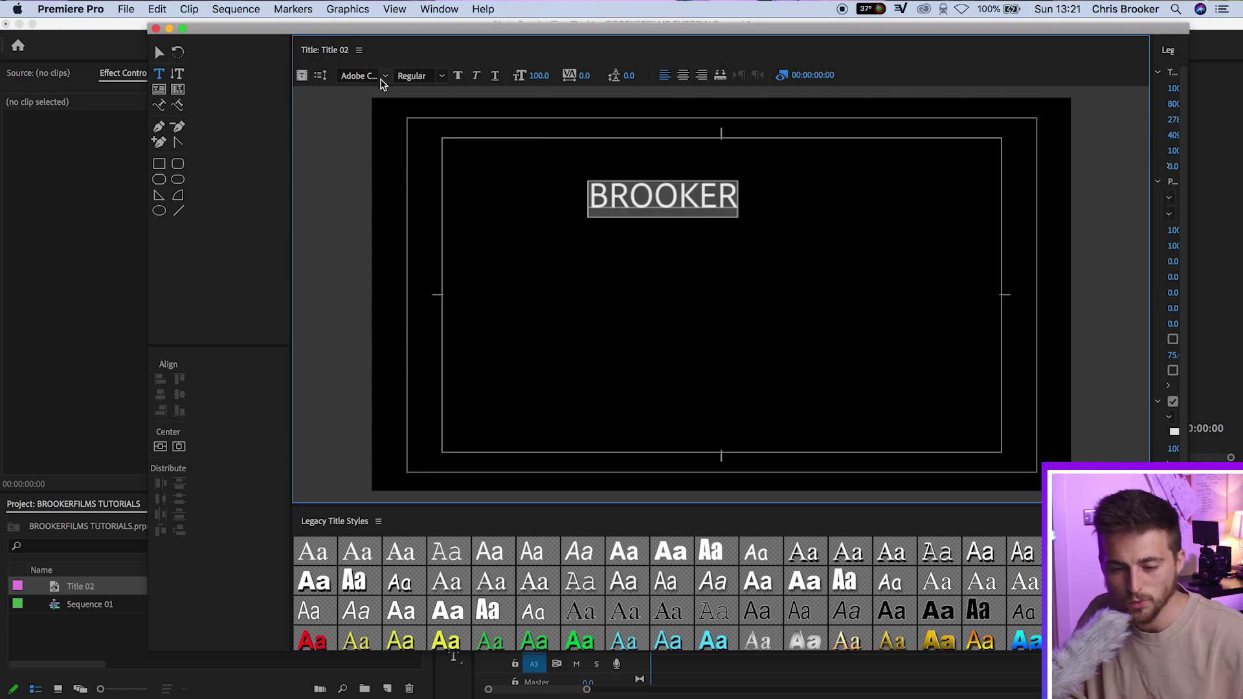
pyautogui.click(366, 77)
pyautogui.write('Avenir')
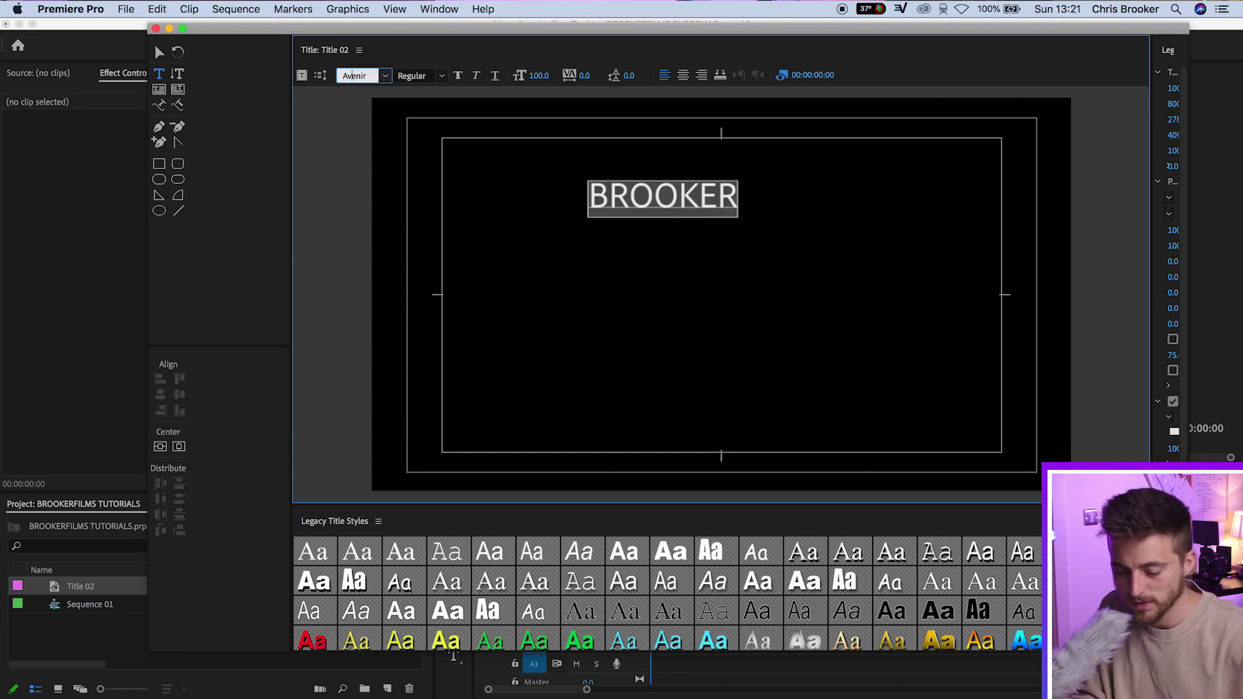
pyautogui.press('Return')
pyautogui.click(458, 77)
pyautogui.moveTo(539, 76); pyautogui.dragTo(581, 79)
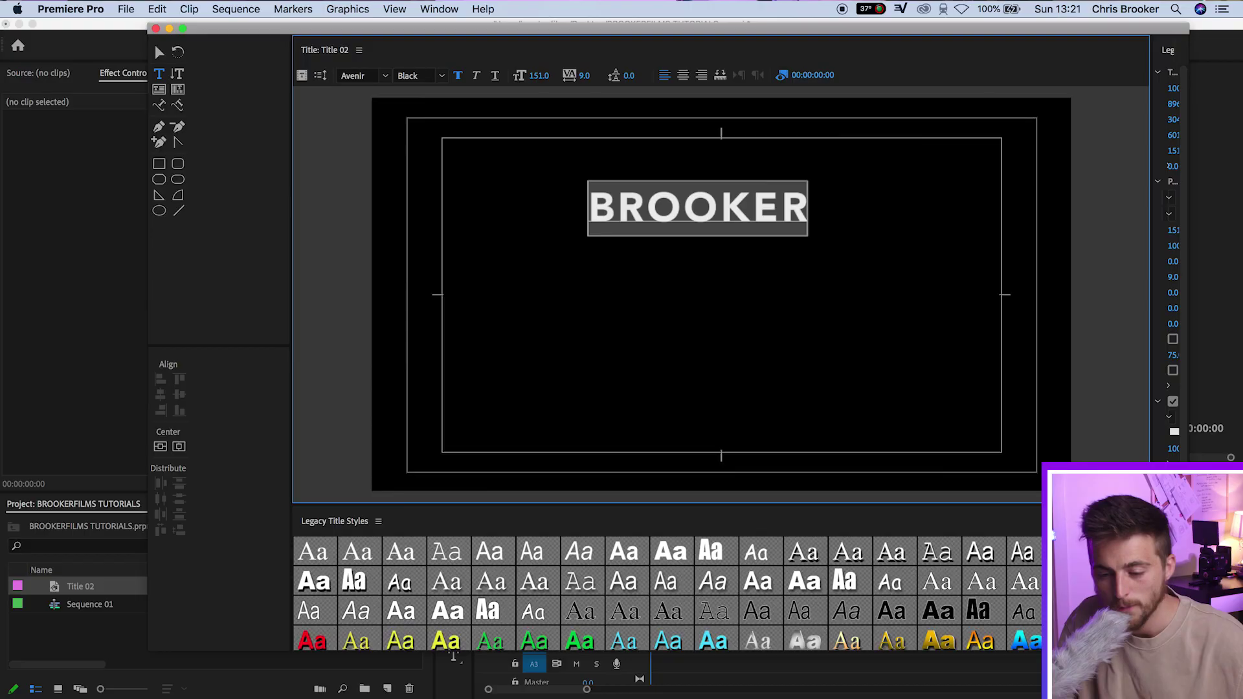
pyautogui.hotkey('alt', 'Left')
pyautogui.hotkey('alt', 'Left')
pyautogui.hotkey('alt', 'Left')
pyautogui.hotkey('alt', 'Left')
pyautogui.hotkey('alt', 'Left')
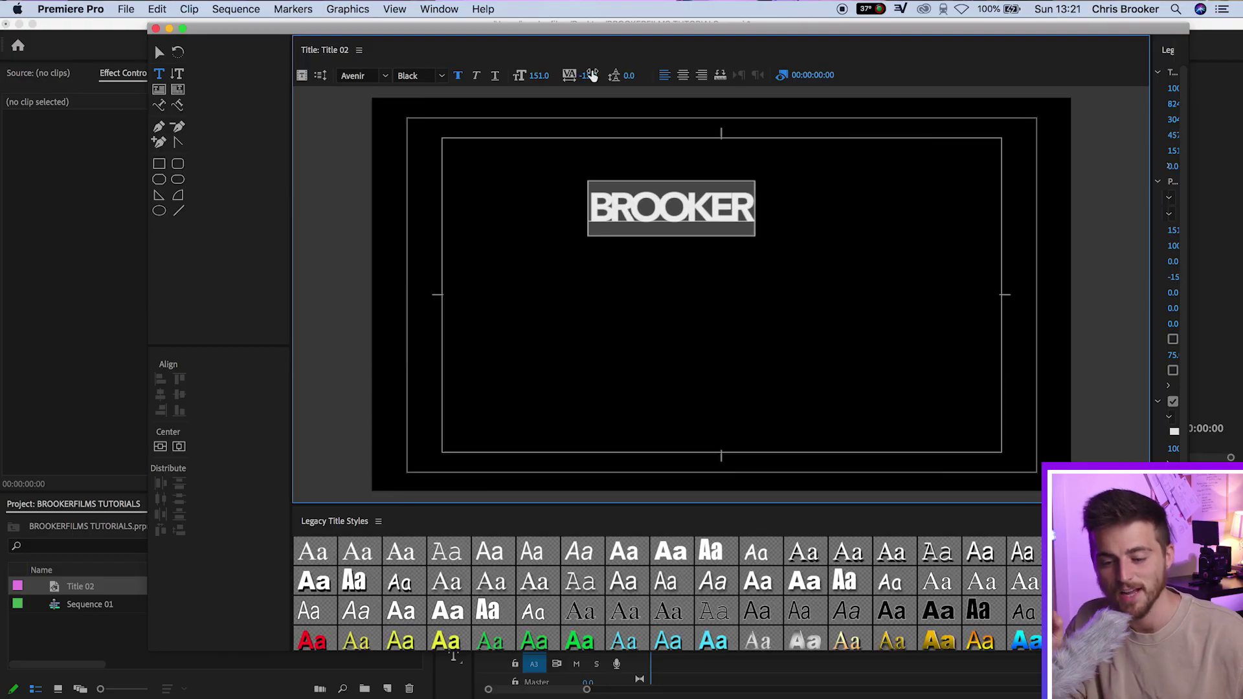
pyautogui.moveTo(580, 76); pyautogui.dragTo(593, 75)
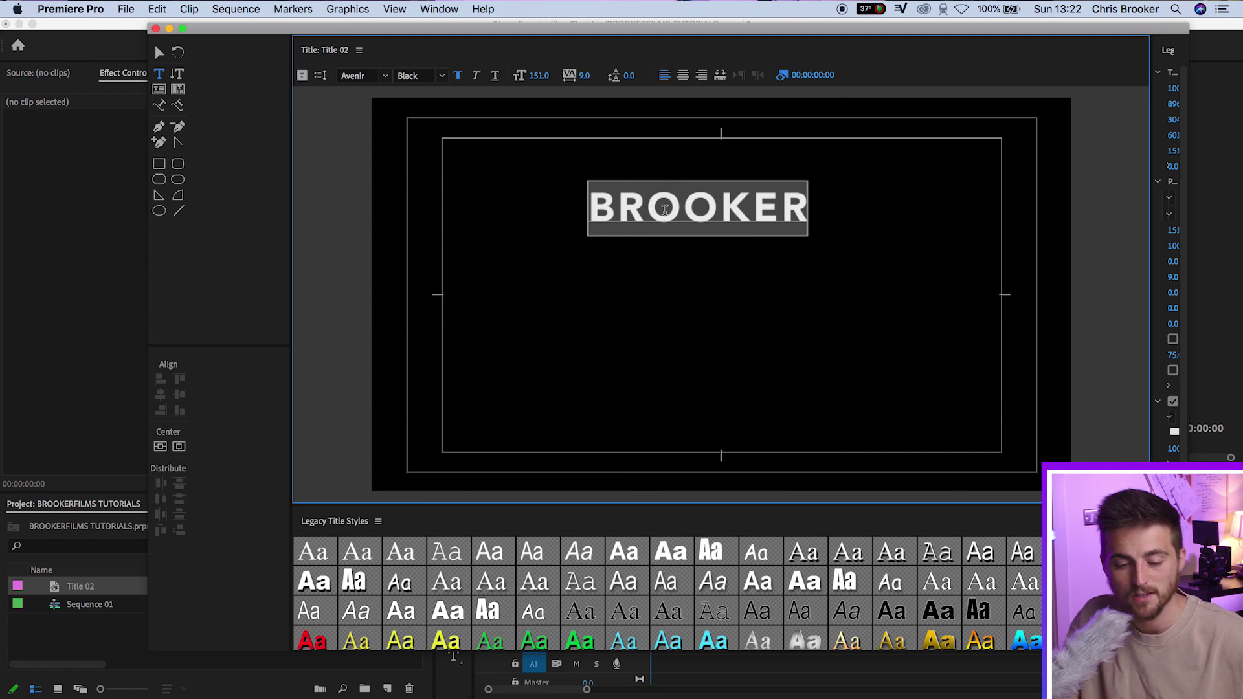
# Centre BROOKER horizontally and vertically, then close the title editor
pyautogui.click(179, 447)
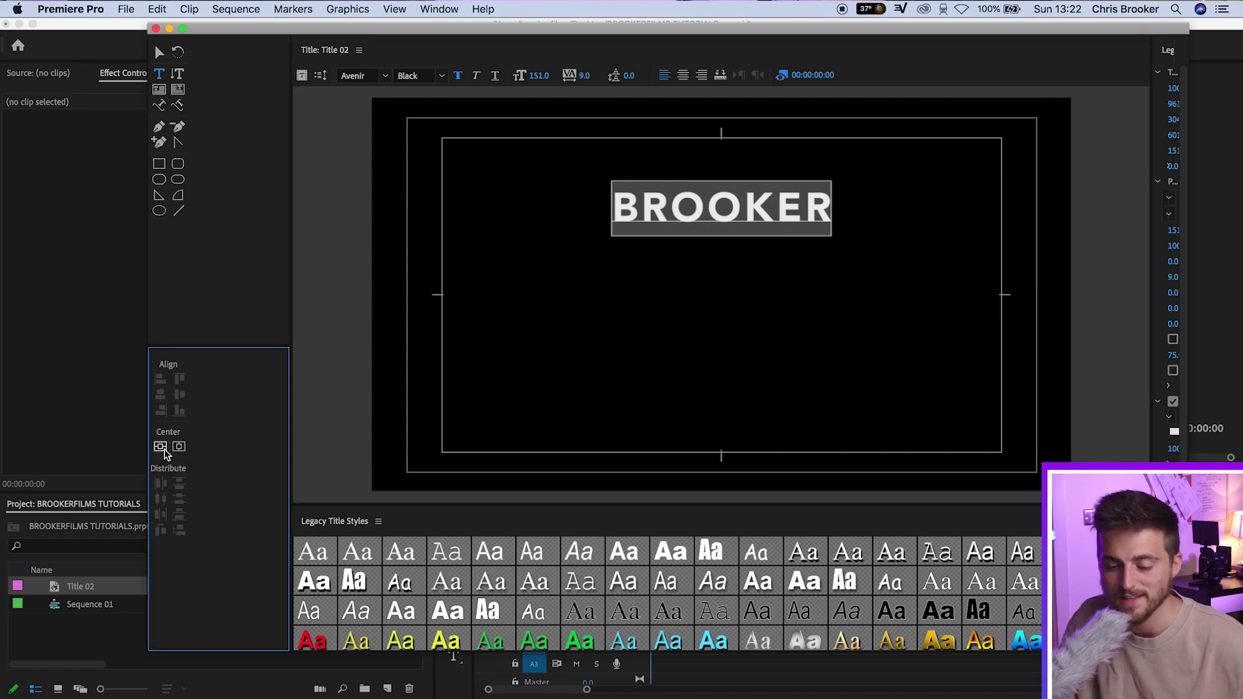
pyautogui.click(161, 448)
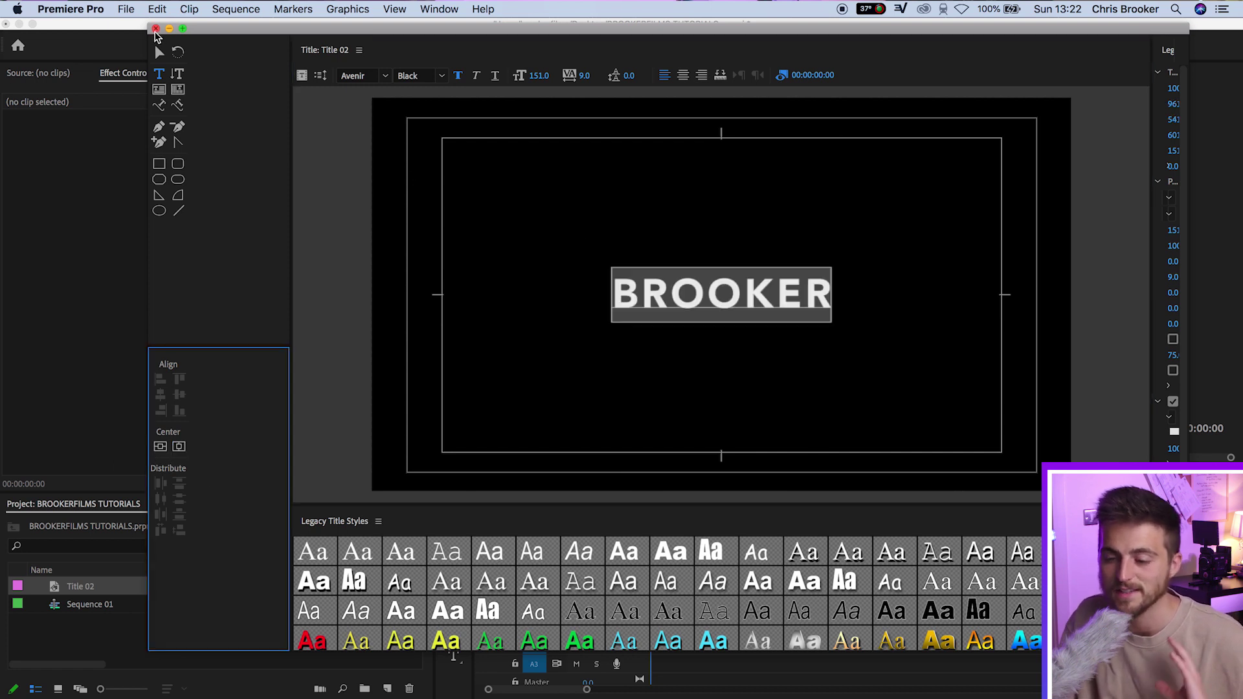
pyautogui.click(155, 29)
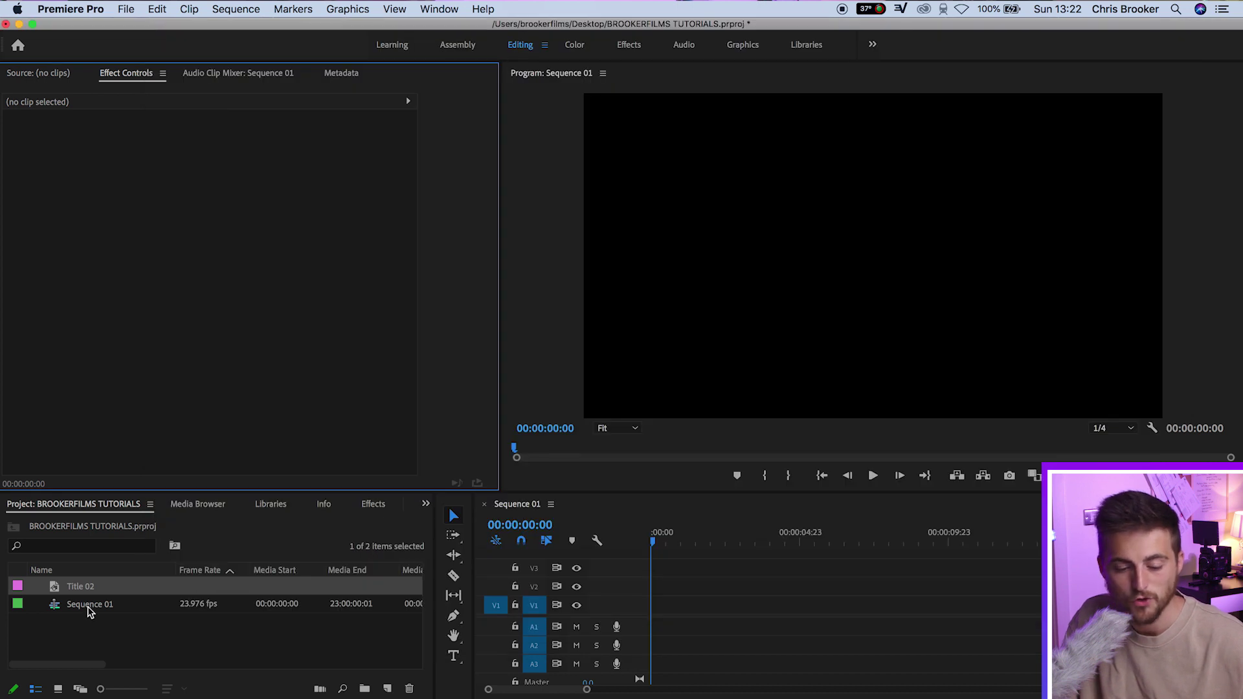
# Place Title 02 at the start of track V1 and enlarge the video tracks
pyautogui.moveTo(65, 589); pyautogui.dragTo(627, 620)
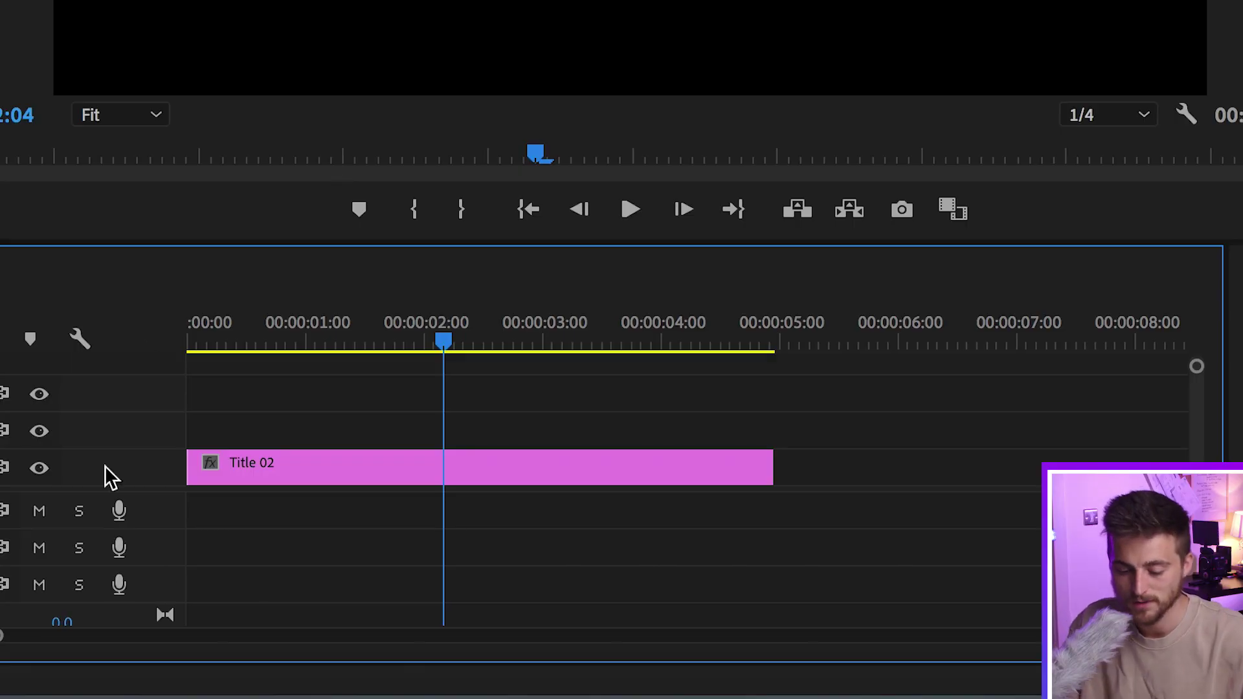
pyautogui.moveTo(127, 490); pyautogui.dragTo(144, 578)
pyautogui.click(278, 557)
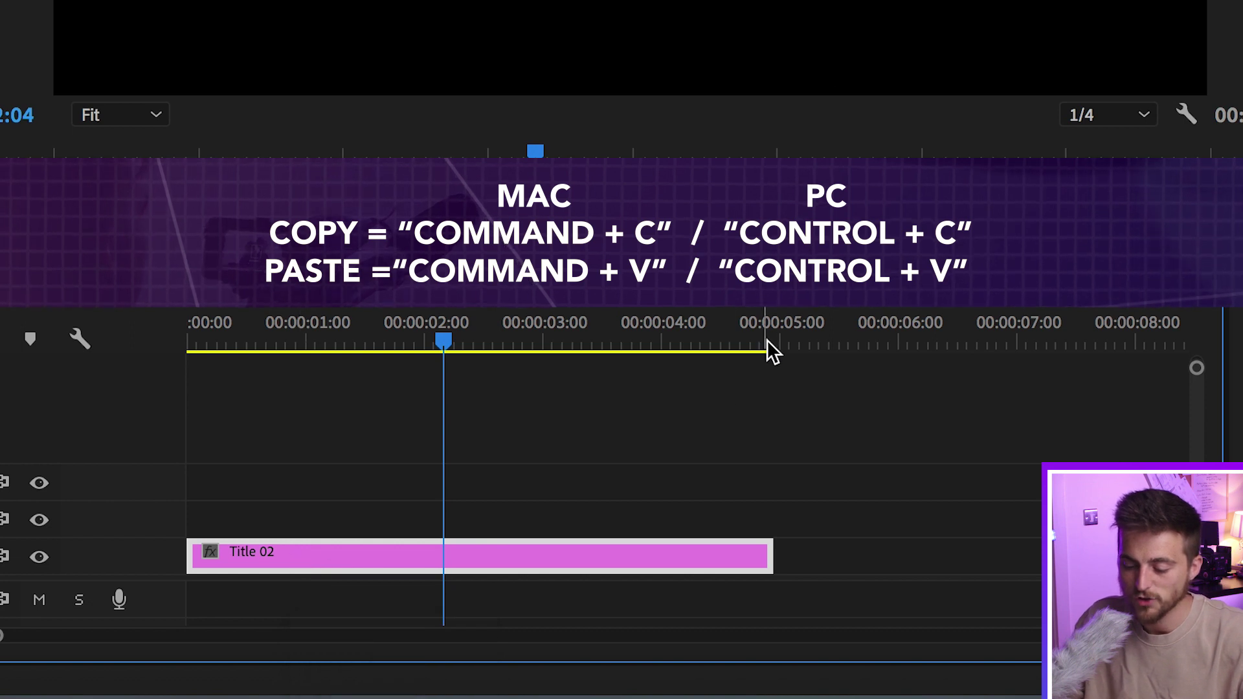
# Try pasting title copies end to end, then undo back to one Title 02 clip
pyautogui.click(790, 327)
pyautogui.hotkey('ctrl', 'v')
pyautogui.hotkey('ctrl', 'v')
pyautogui.hotkey('ctrl', 'v')
pyautogui.hotkey('ctrl', 'v')
pyautogui.hotkey('ctrl', 'v')
pyautogui.hotkey('ctrl', 'v')
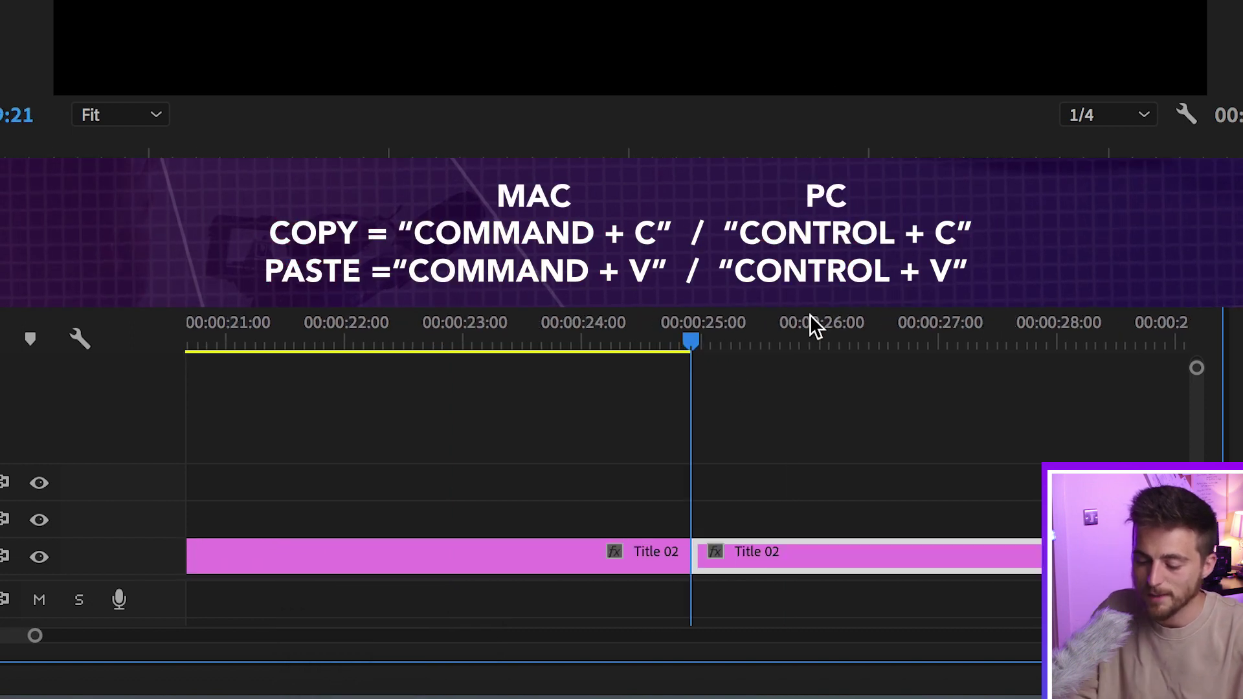
pyautogui.press('-')
pyautogui.press('-')
pyautogui.press('-')
pyautogui.press('-')
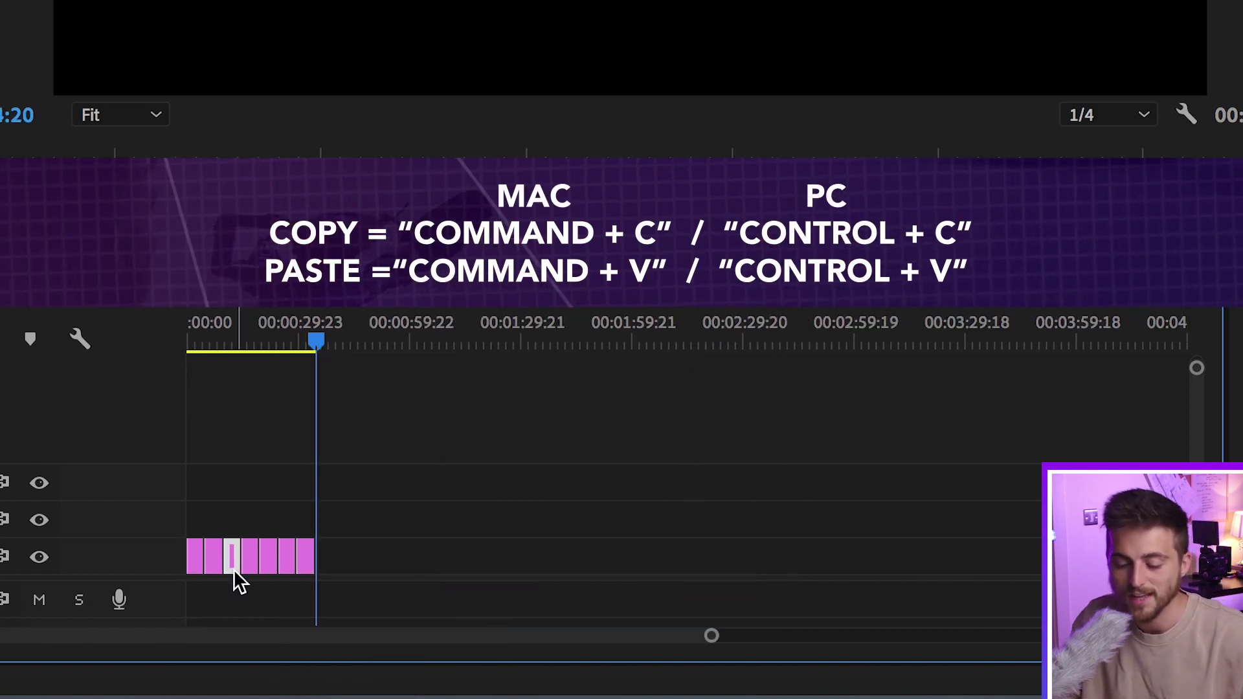
pyautogui.moveTo(235, 569); pyautogui.dragTo(178, 527)
pyautogui.hotkey('ctrl', 'z')
pyautogui.hotkey('ctrl', 'z')
pyautogui.hotkey('ctrl', 'z')
pyautogui.hotkey('ctrl', 'z')
pyautogui.hotkey('ctrl', 'z')
pyautogui.hotkey('ctrl', 'z')
pyautogui.hotkey('ctrl', 'z')
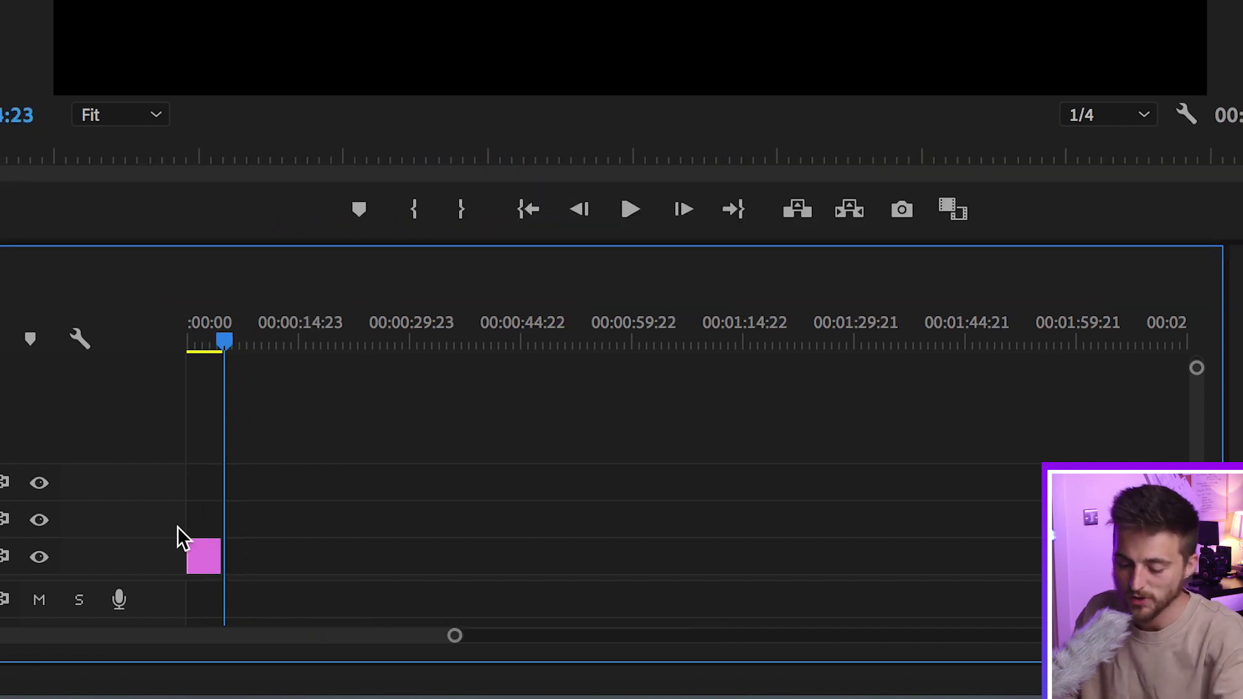
pyautogui.press('=')
pyautogui.press('=')
pyautogui.press('=')
pyautogui.press('=')
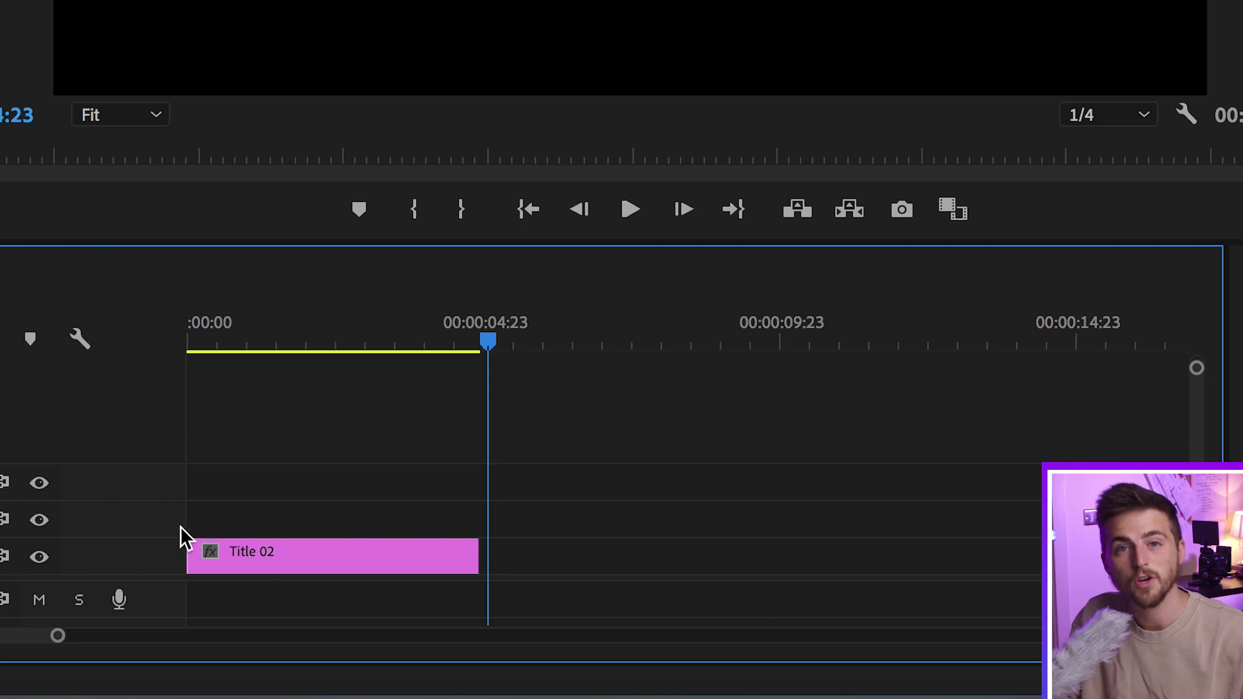
# Duplicate the title upward so Title 02 Copy 01 to Copy 06 fill tracks V2–V7
pyautogui.click(303, 556)
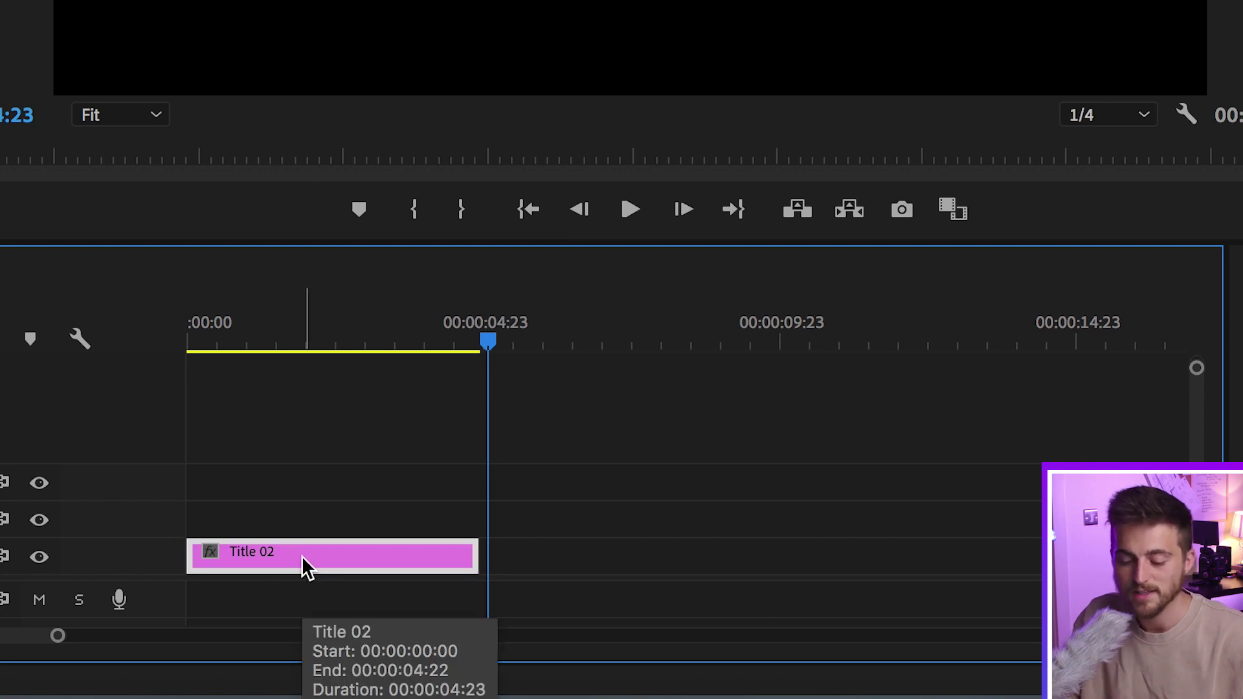
pyautogui.moveTo(281, 554); pyautogui.dragTo(275, 531)
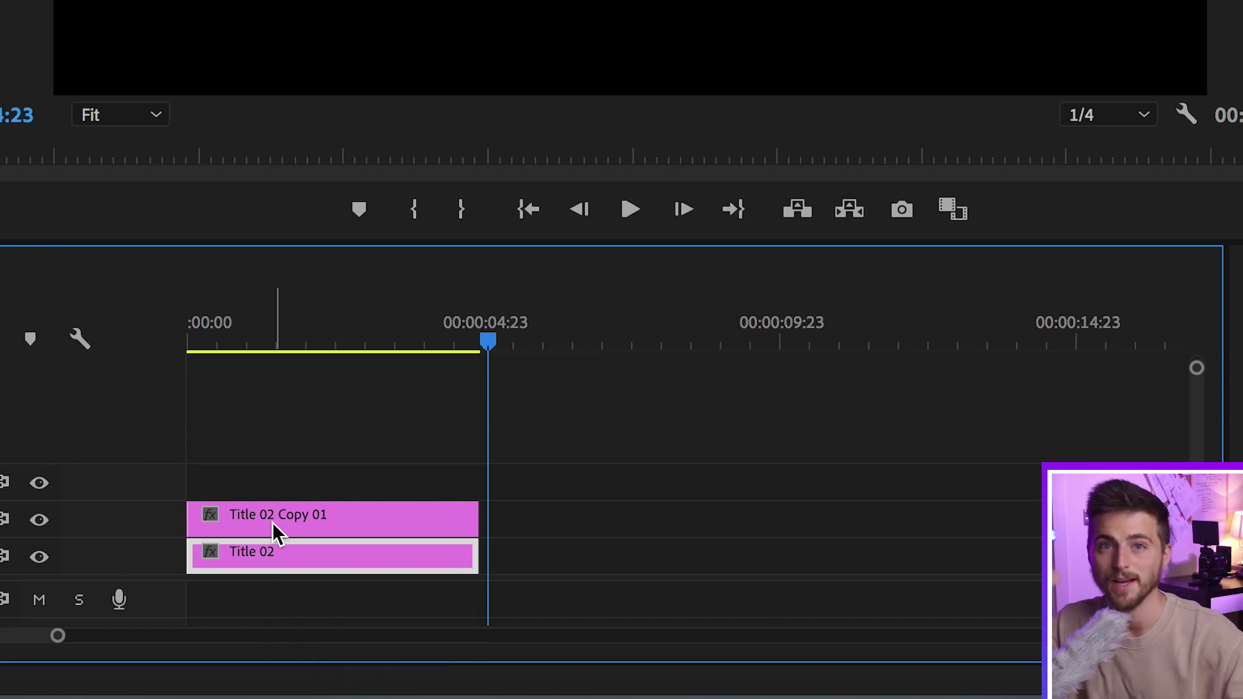
pyautogui.click(272, 522)
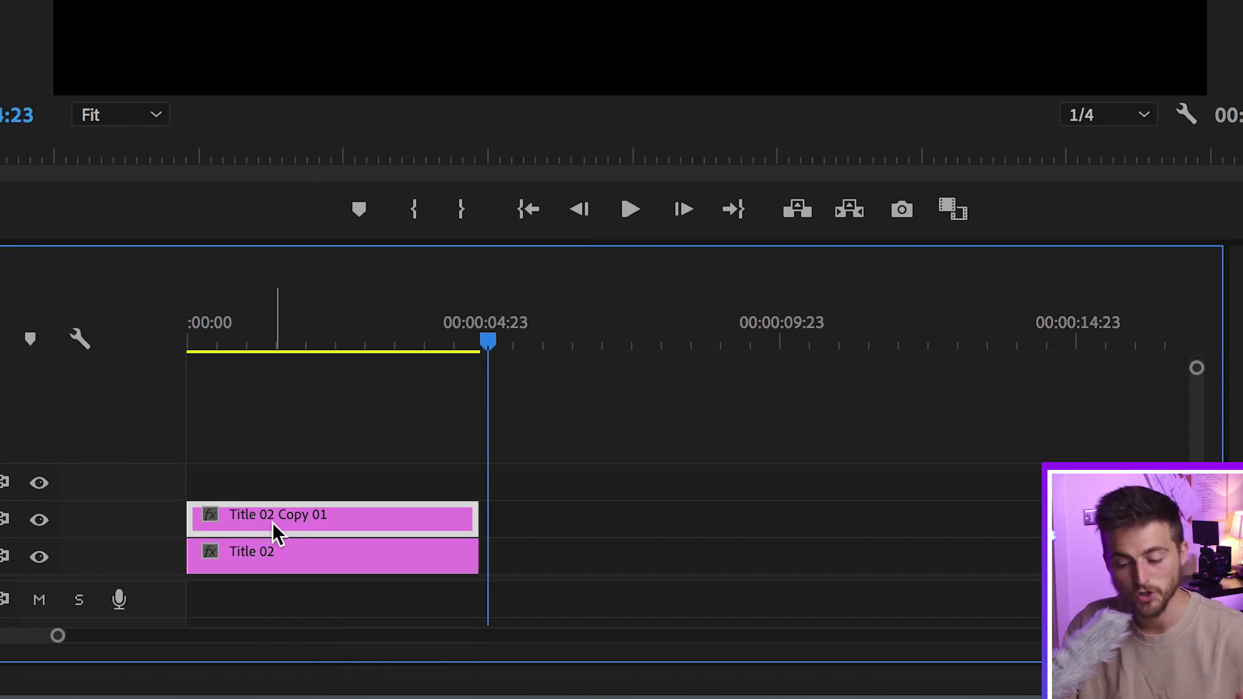
pyautogui.moveTo(272, 522); pyautogui.dragTo(299, 376)
pyautogui.click(287, 455)
pyautogui.click(306, 406)
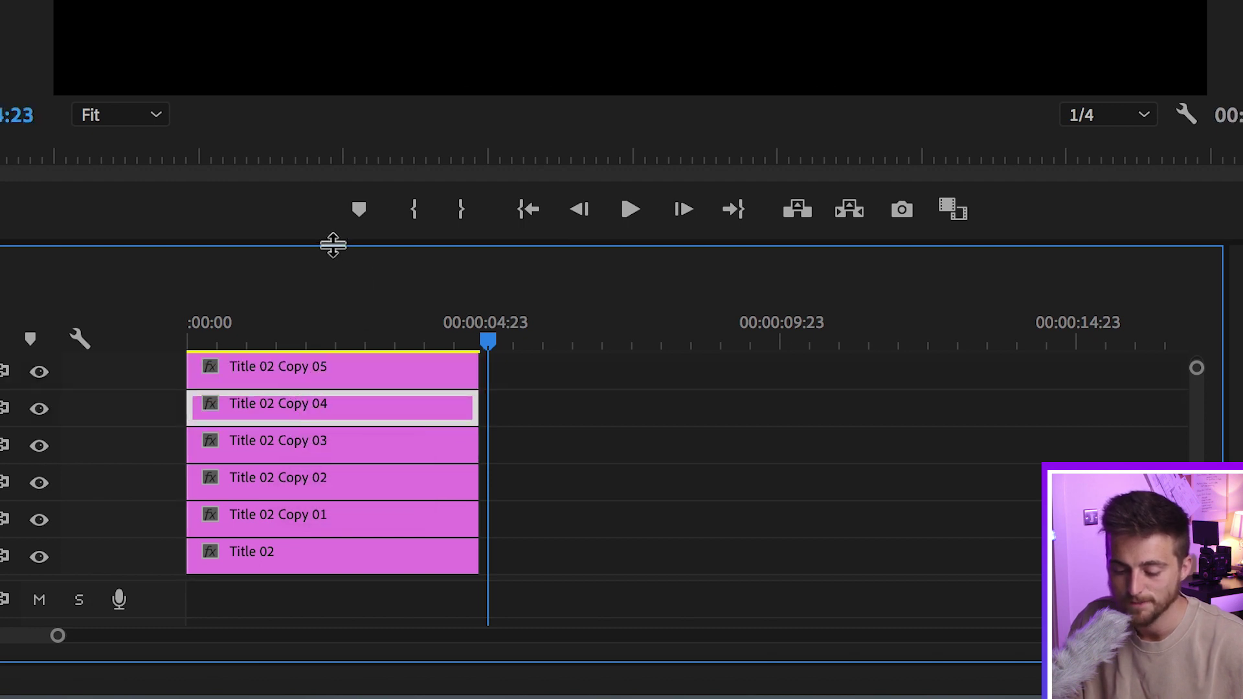
pyautogui.moveTo(286, 246); pyautogui.dragTo(285, 198)
pyautogui.click(297, 357)
pyautogui.moveTo(281, 357); pyautogui.dragTo(279, 327)
pyautogui.click(339, 272)
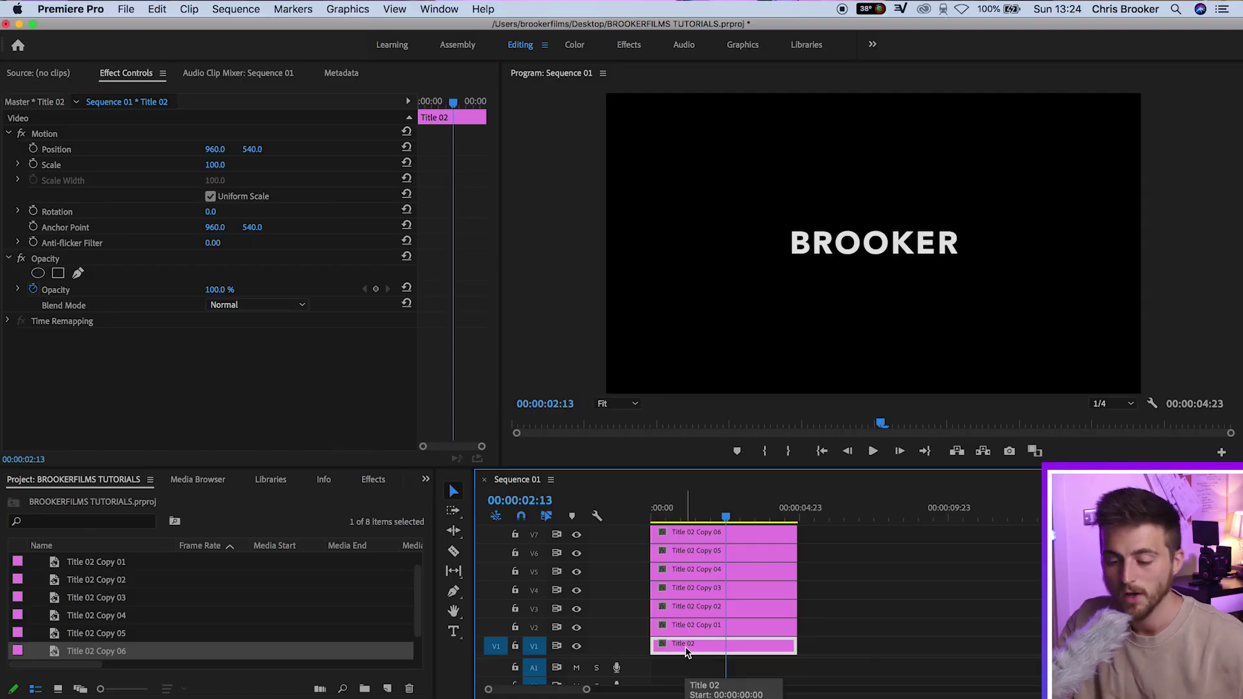
# At 150% view, draw an opacity mask around the B on Title 02 with feather 0
pyautogui.click(47, 261)
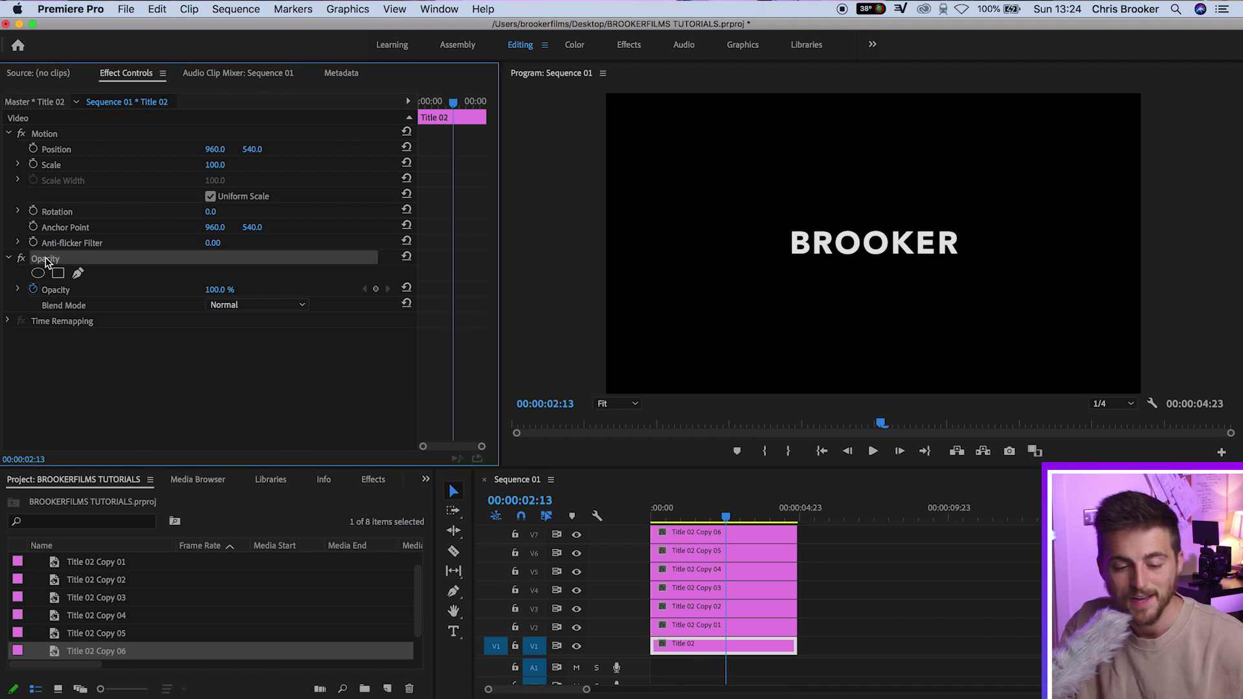
pyautogui.click(78, 276)
pyautogui.click(612, 403)
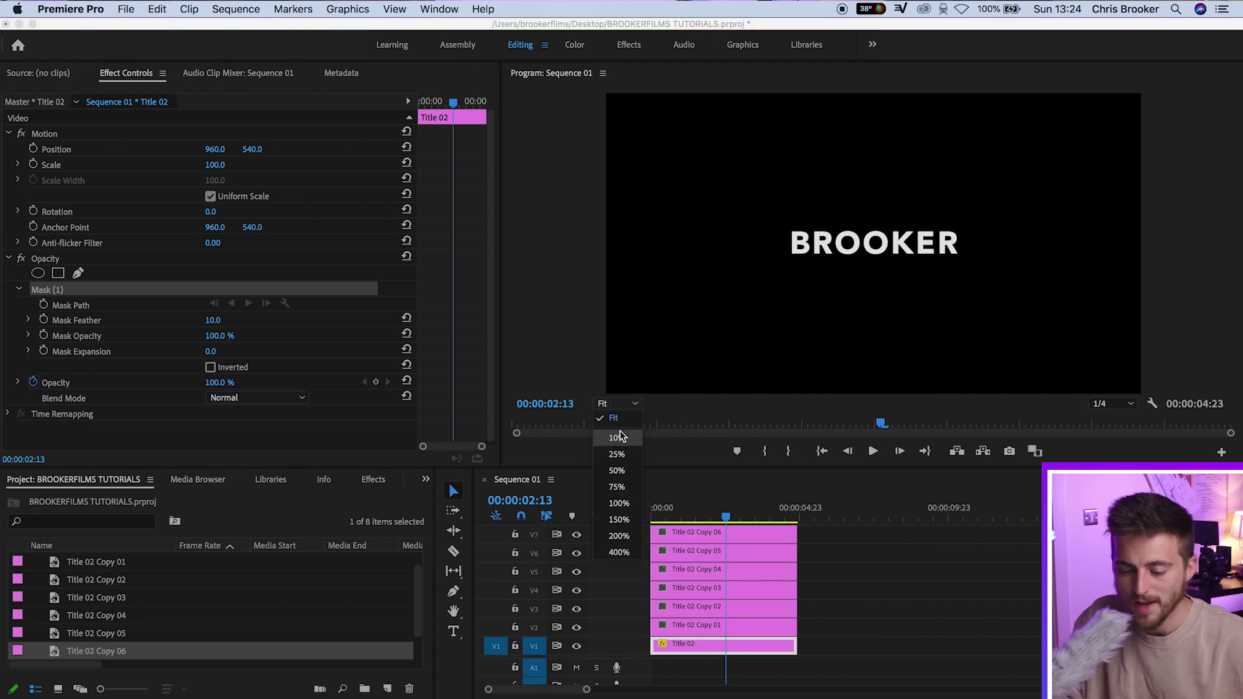
pyautogui.click(632, 504)
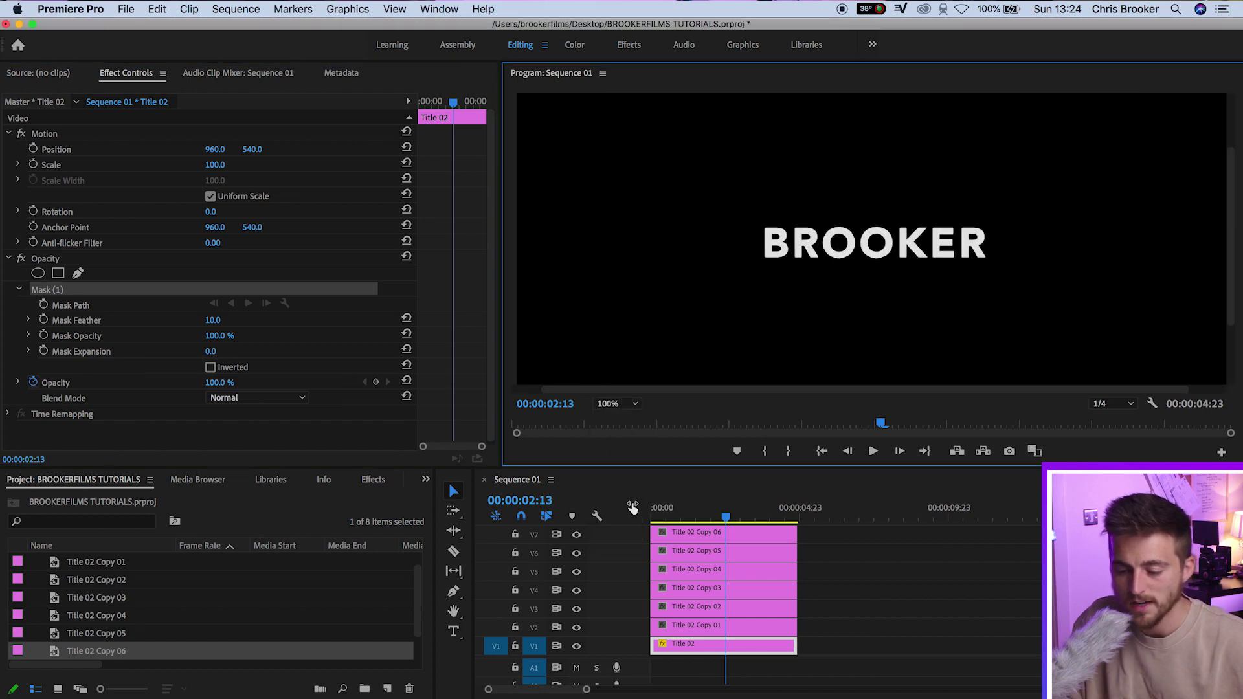
pyautogui.click(625, 406)
pyautogui.click(621, 522)
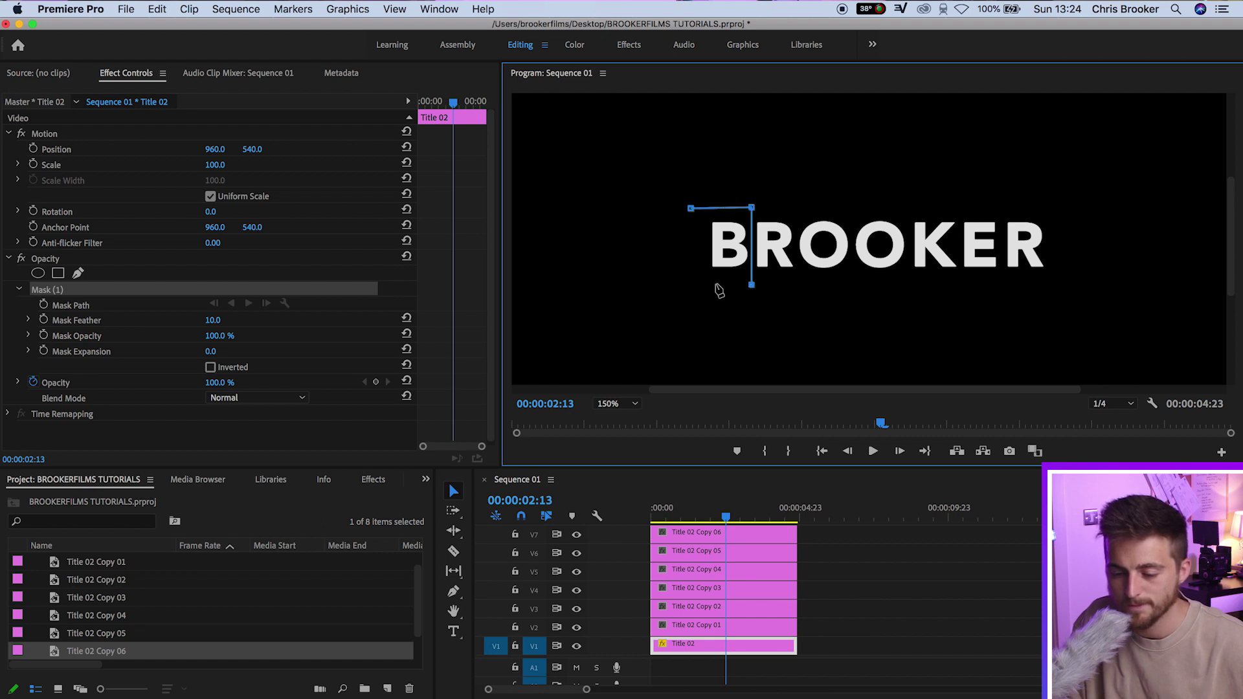
pyautogui.moveTo(709, 286); pyautogui.dragTo(693, 283)
pyautogui.press('super+z')
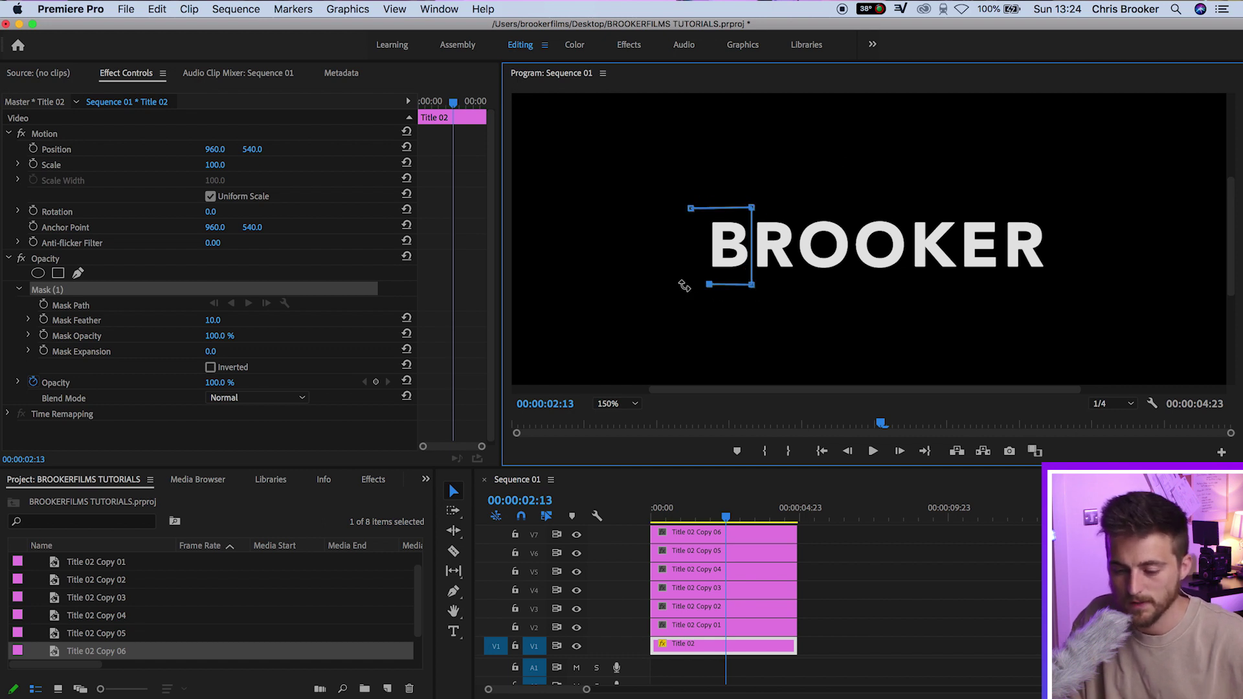
pyautogui.click(692, 214)
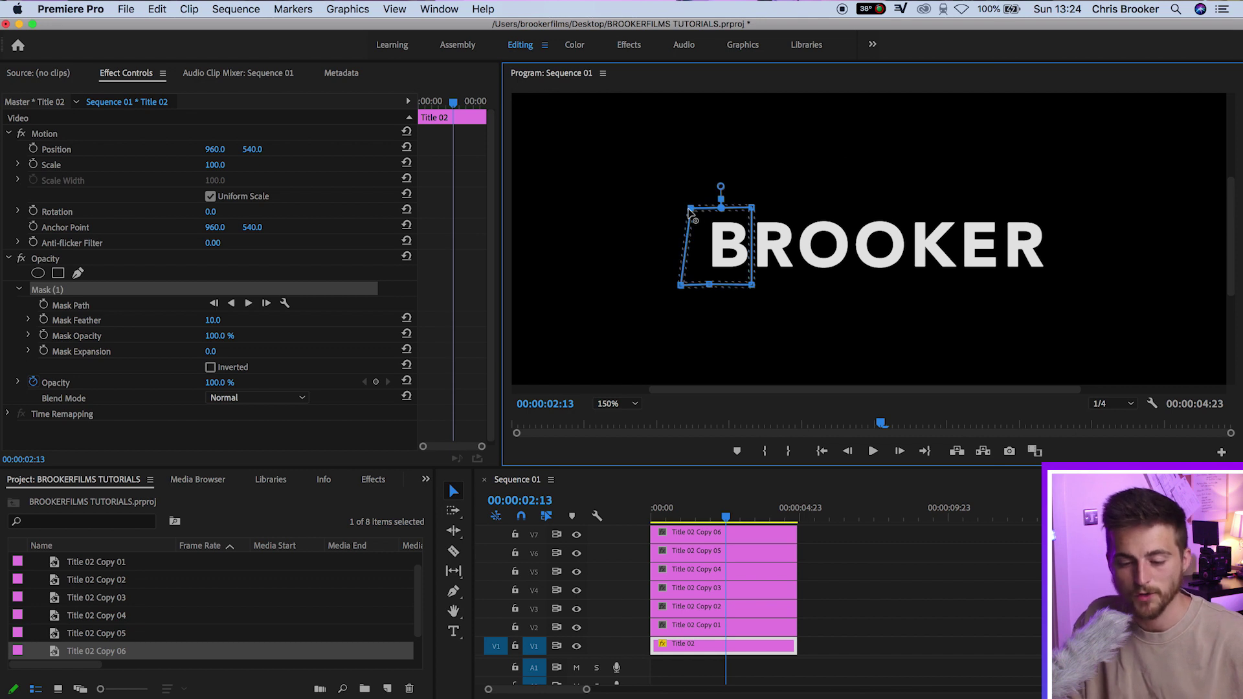
pyautogui.click(211, 321)
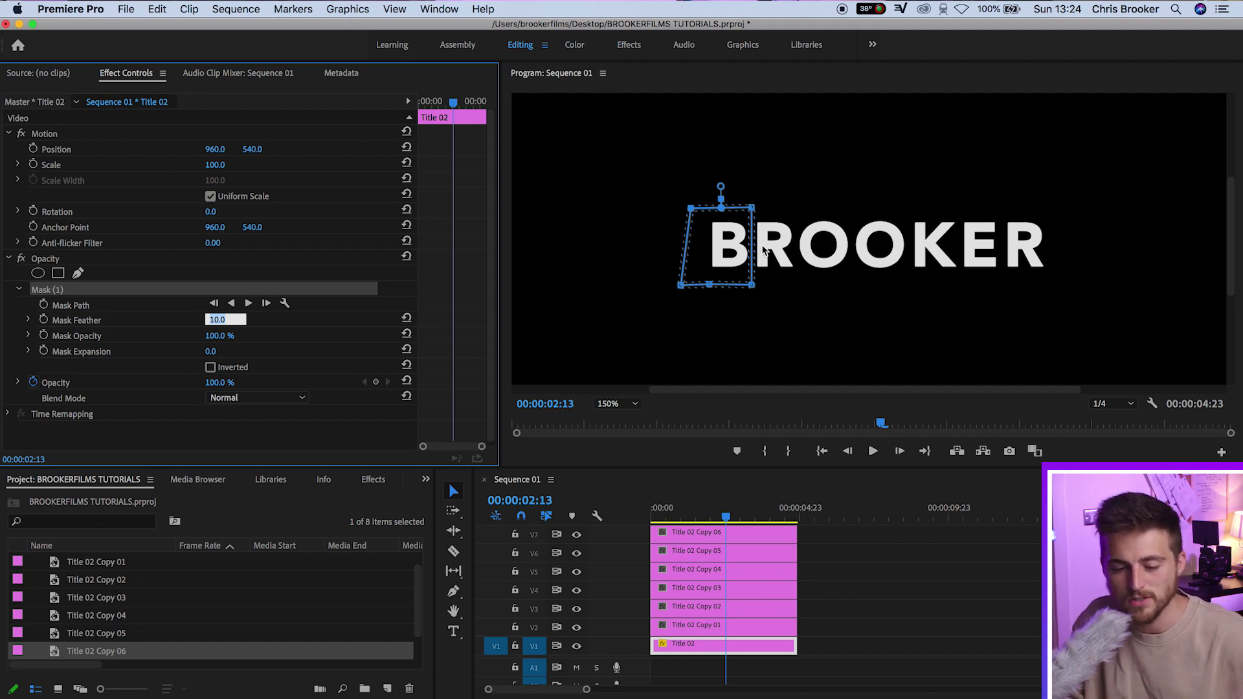
pyautogui.write('0')
pyautogui.press('Return')
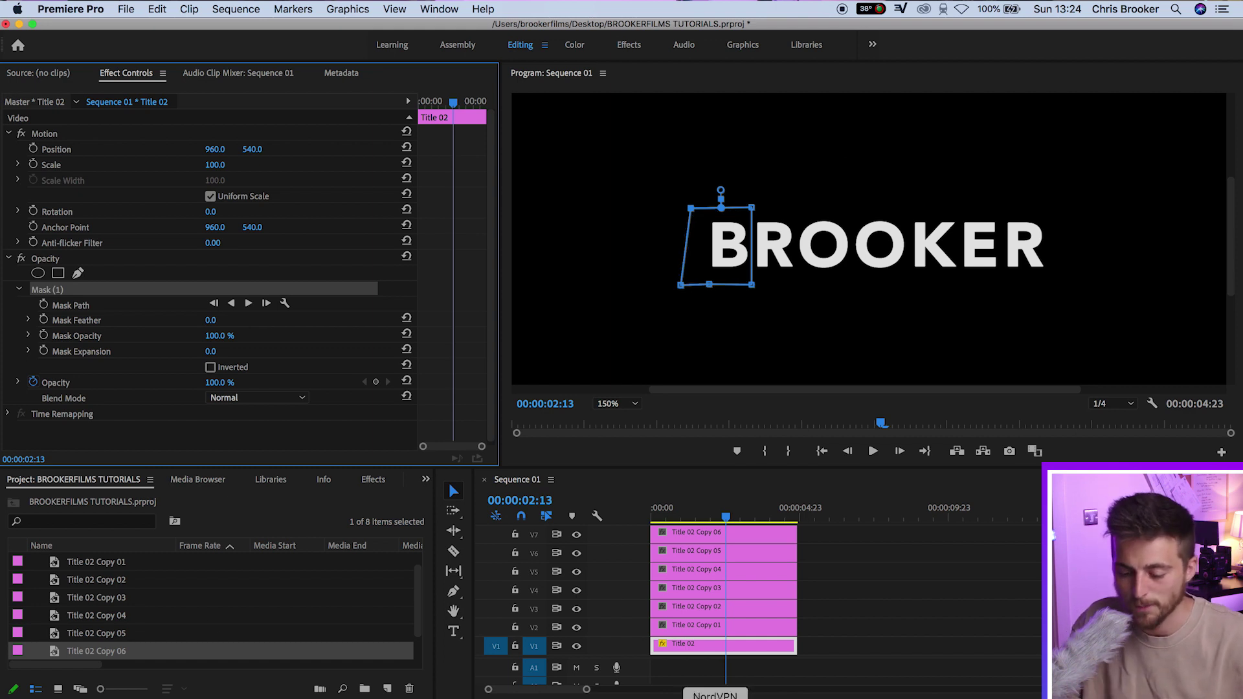
# Draw a four-point mask around the R on Copy 01 with feather 0
pyautogui.click(719, 627)
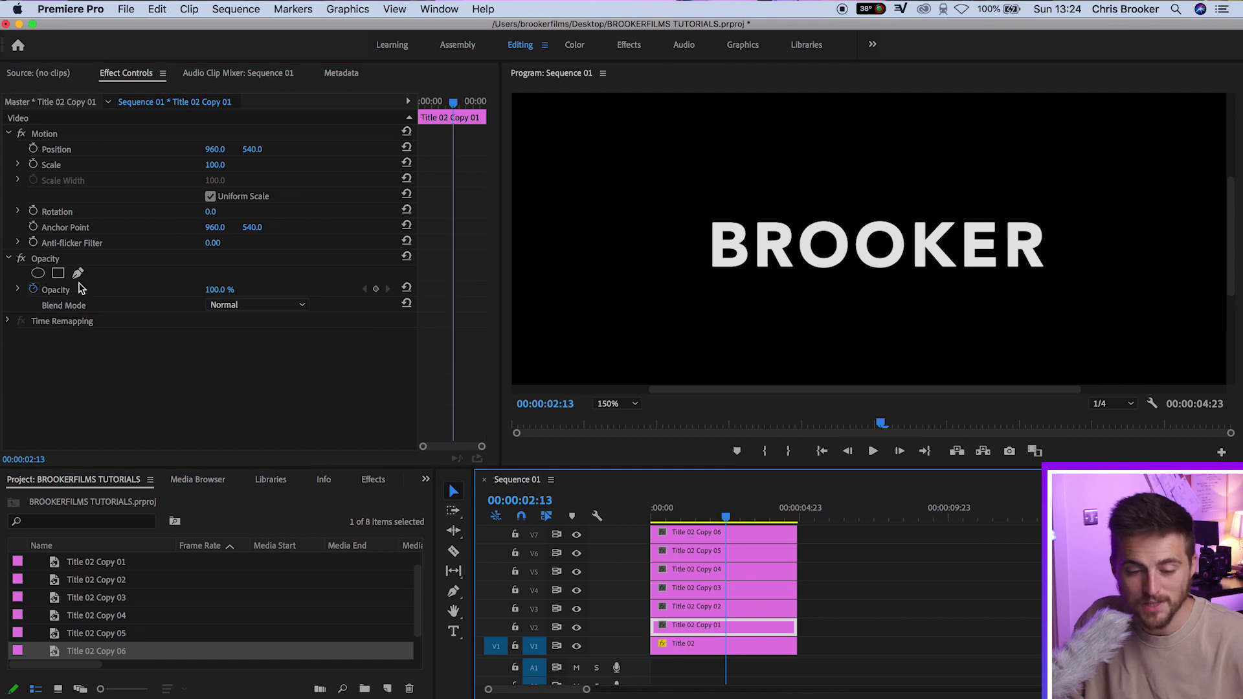
pyautogui.click(77, 273)
pyautogui.click(749, 205)
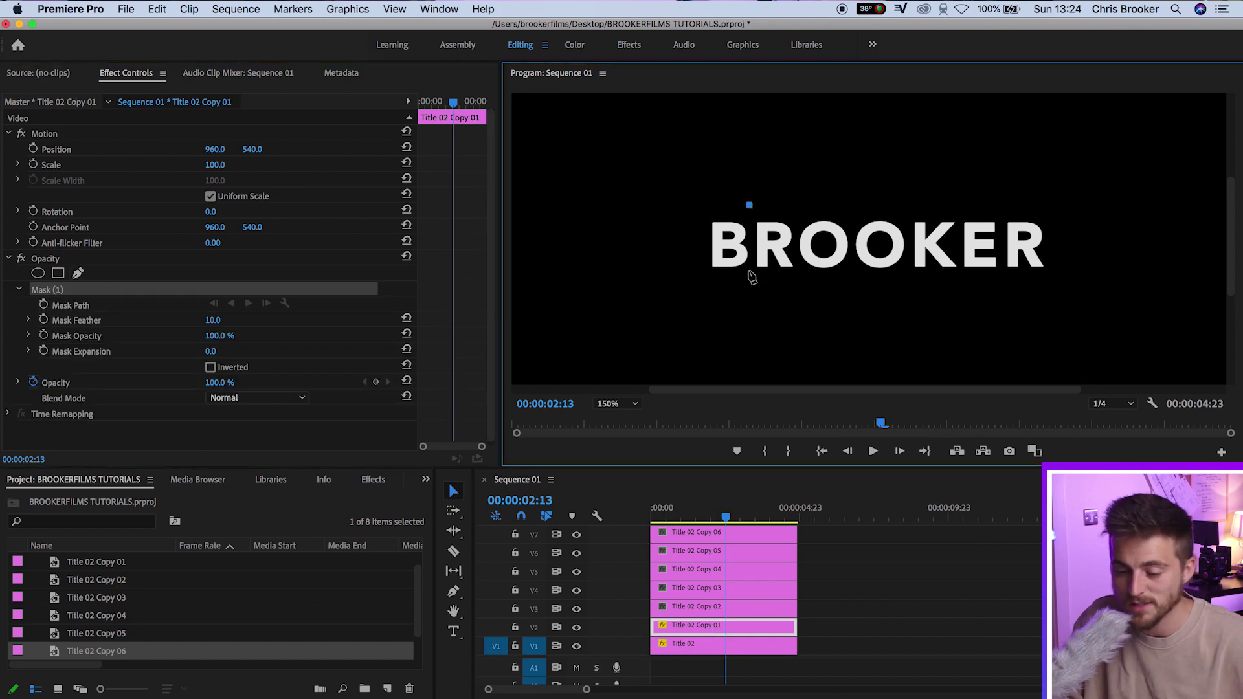
pyautogui.click(749, 279)
pyautogui.click(800, 278)
pyautogui.click(795, 209)
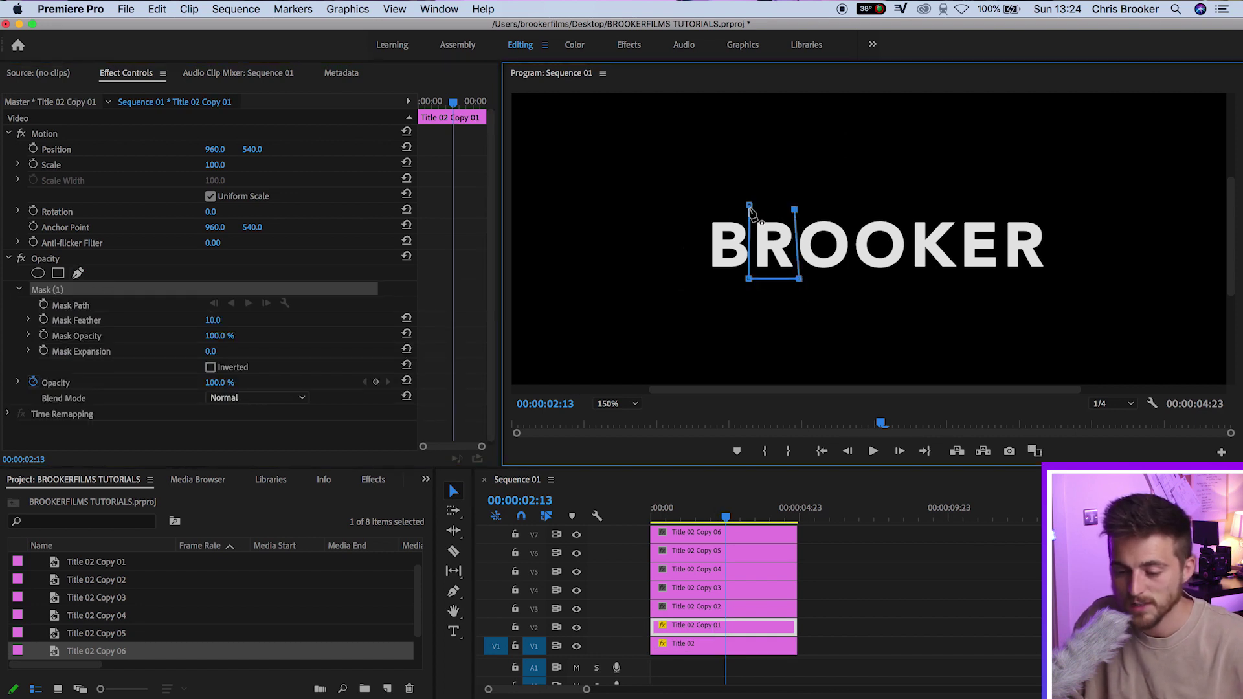
pyautogui.click(749, 206)
pyautogui.moveTo(212, 321); pyautogui.dragTo(204, 321)
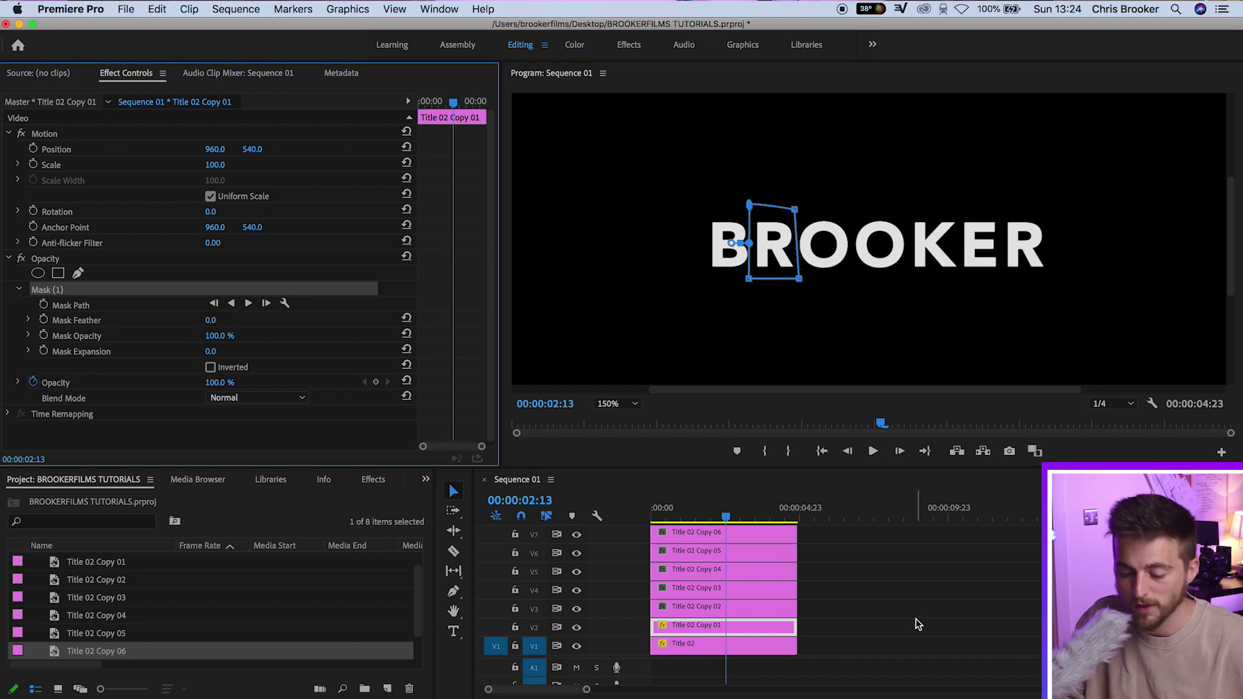
# Draw a four-point mask around the first O on Copy 02
pyautogui.click(762, 607)
pyautogui.click(78, 272)
pyautogui.click(798, 209)
pyautogui.click(797, 281)
pyautogui.click(855, 281)
pyautogui.click(851, 209)
pyautogui.click(798, 210)
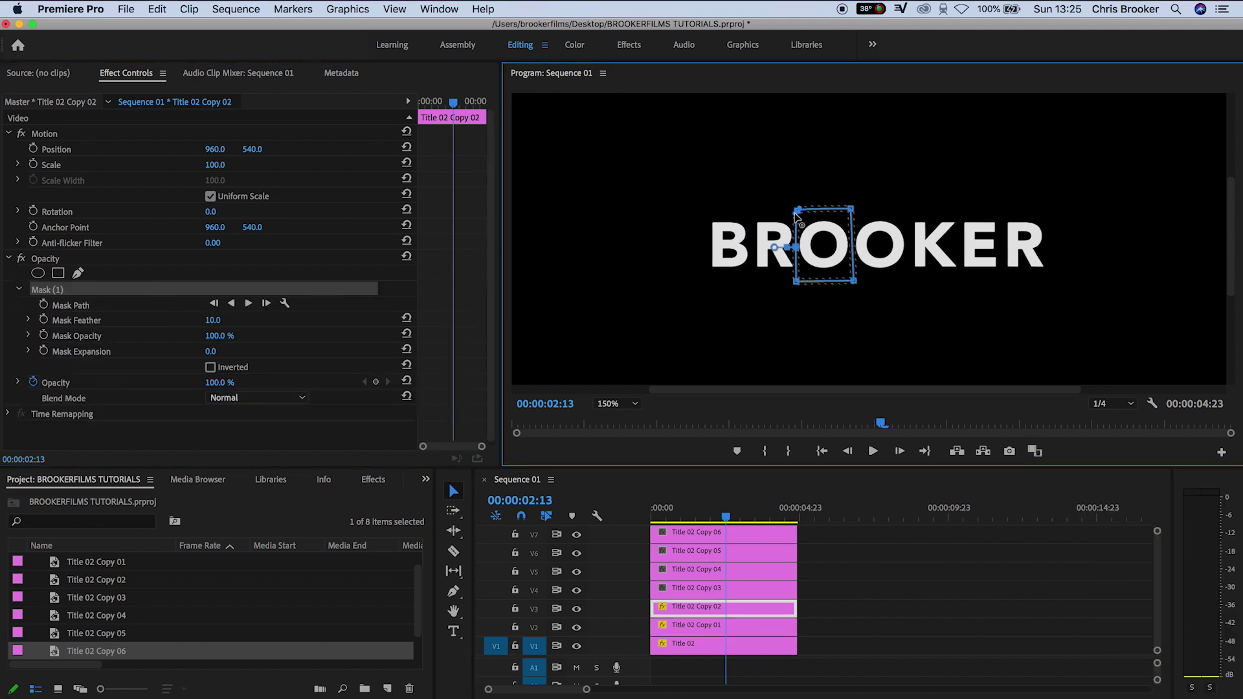
# Draw a four-point mask around the second O on Copy 03 with feather 0
pyautogui.click(761, 588)
pyautogui.click(78, 272)
pyautogui.click(852, 212)
pyautogui.click(854, 284)
pyautogui.click(910, 280)
pyautogui.click(913, 208)
pyautogui.click(852, 213)
pyautogui.moveTo(204, 320); pyautogui.dragTo(197, 320)
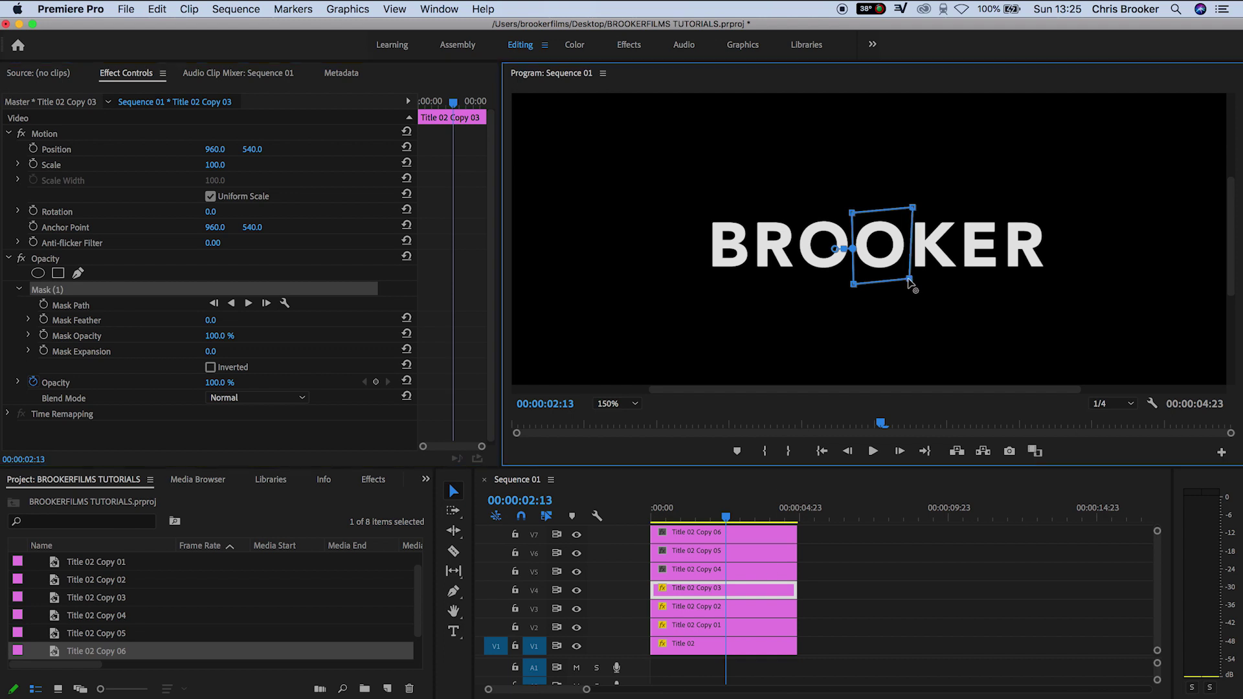
# Mask the K on Copy 04 and begin placing mask points on Copy 05
pyautogui.click(761, 570)
pyautogui.click(78, 272)
pyautogui.click(906, 213)
pyautogui.click(907, 284)
pyautogui.click(965, 281)
pyautogui.click(966, 211)
pyautogui.click(762, 551)
pyautogui.click(78, 273)
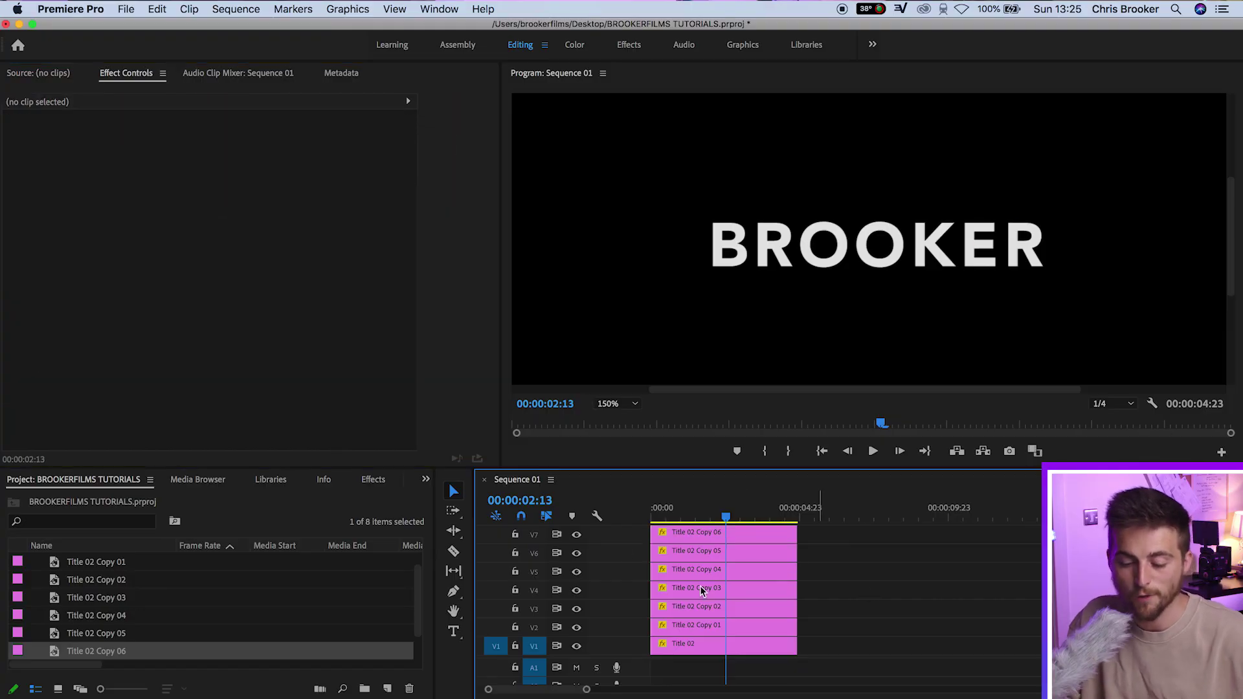
pyautogui.click(577, 591)
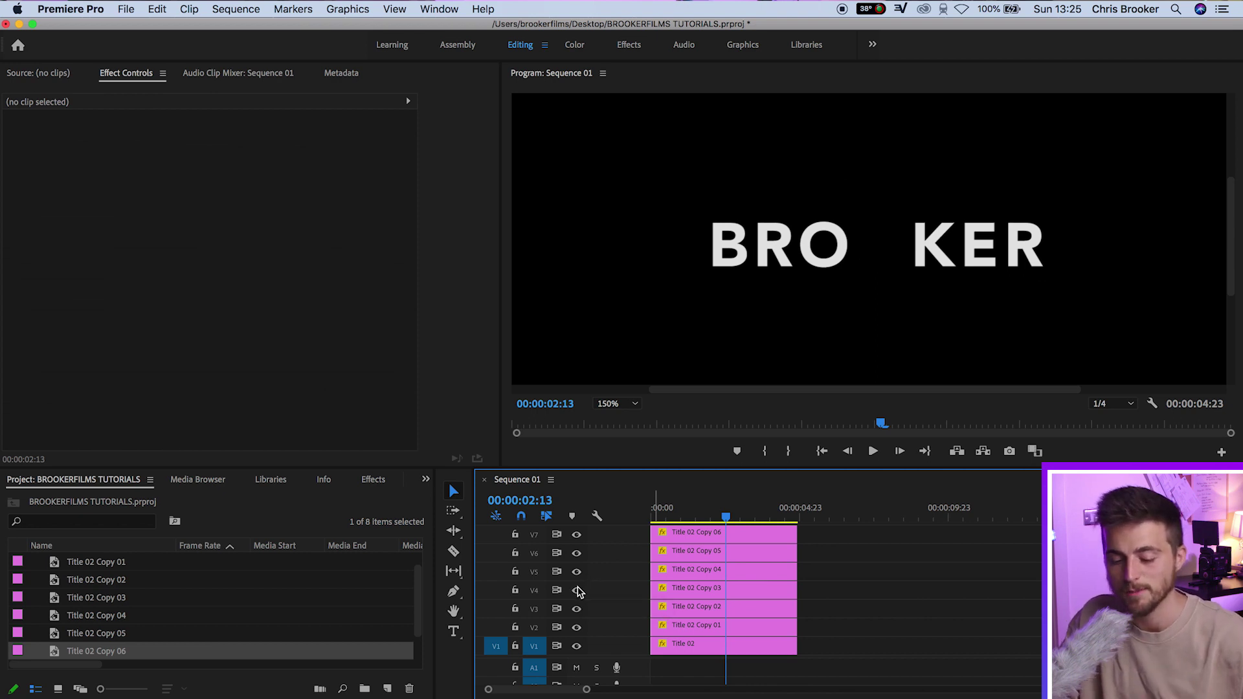
pyautogui.click(577, 591)
pyautogui.click(577, 609)
pyautogui.click(577, 609)
pyautogui.click(577, 628)
pyautogui.click(577, 627)
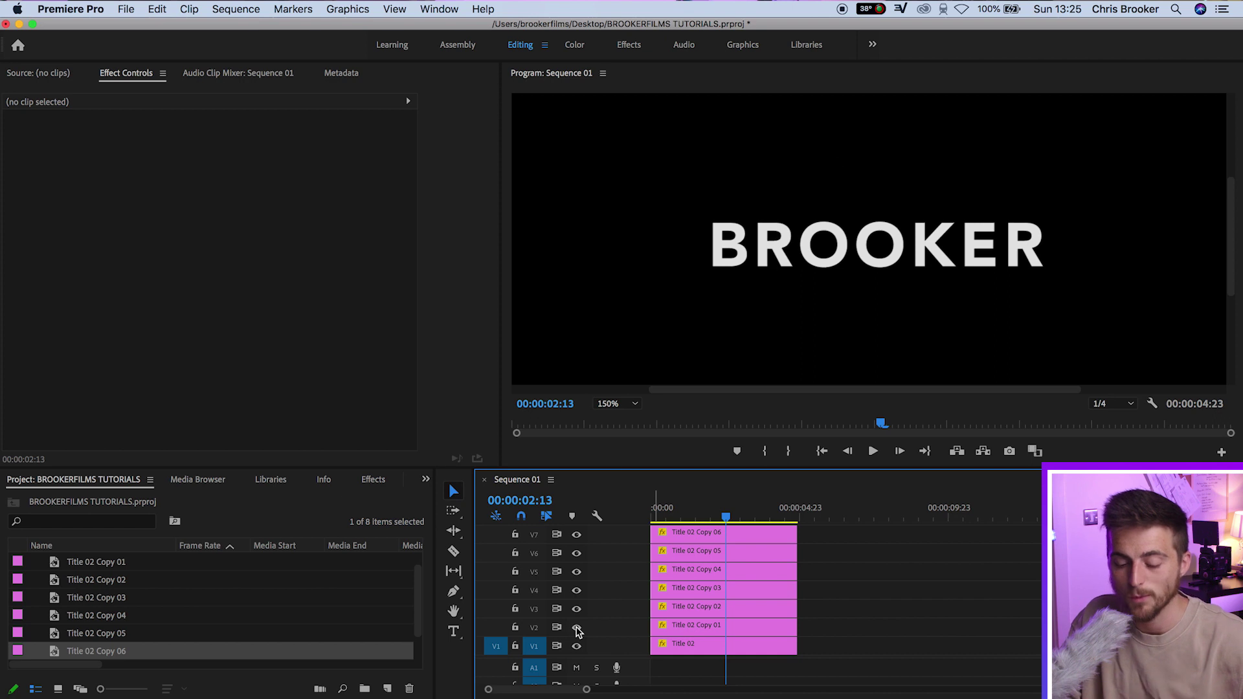
pyautogui.click(577, 646)
pyautogui.click(577, 646)
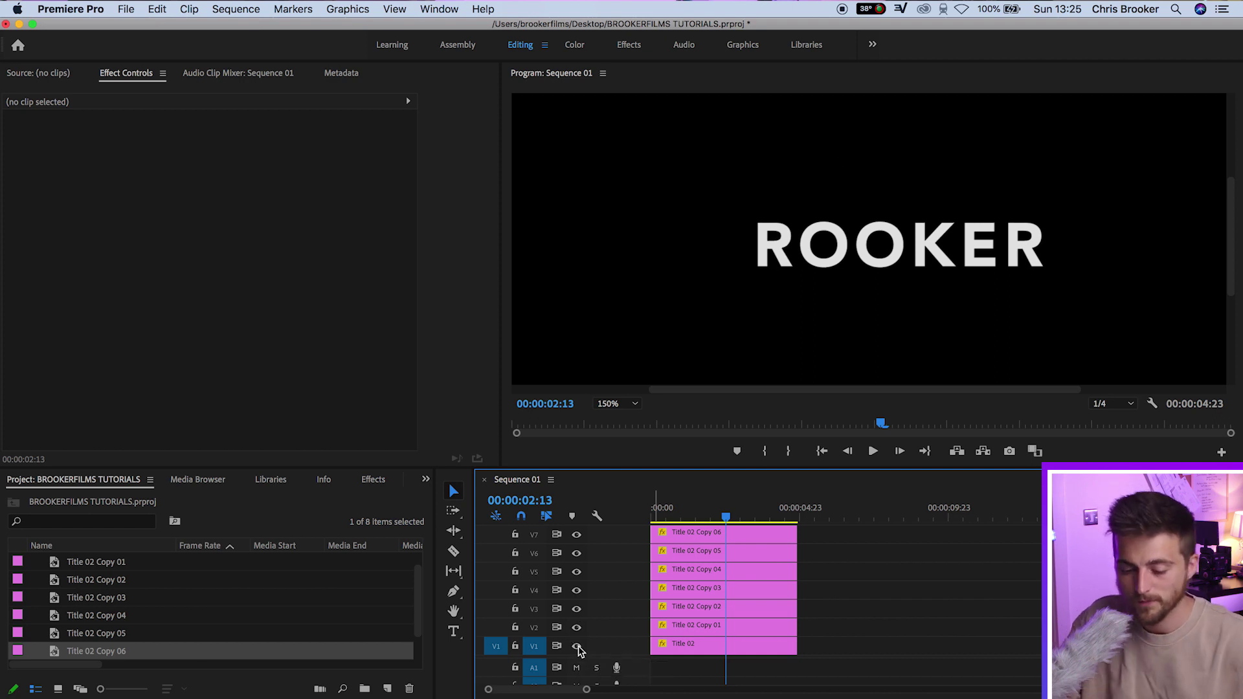
# Find Directional Blur by searching 'dire' and apply it to Title 02 on V1
pyautogui.moveTo(660, 465); pyautogui.dragTo(661, 445)
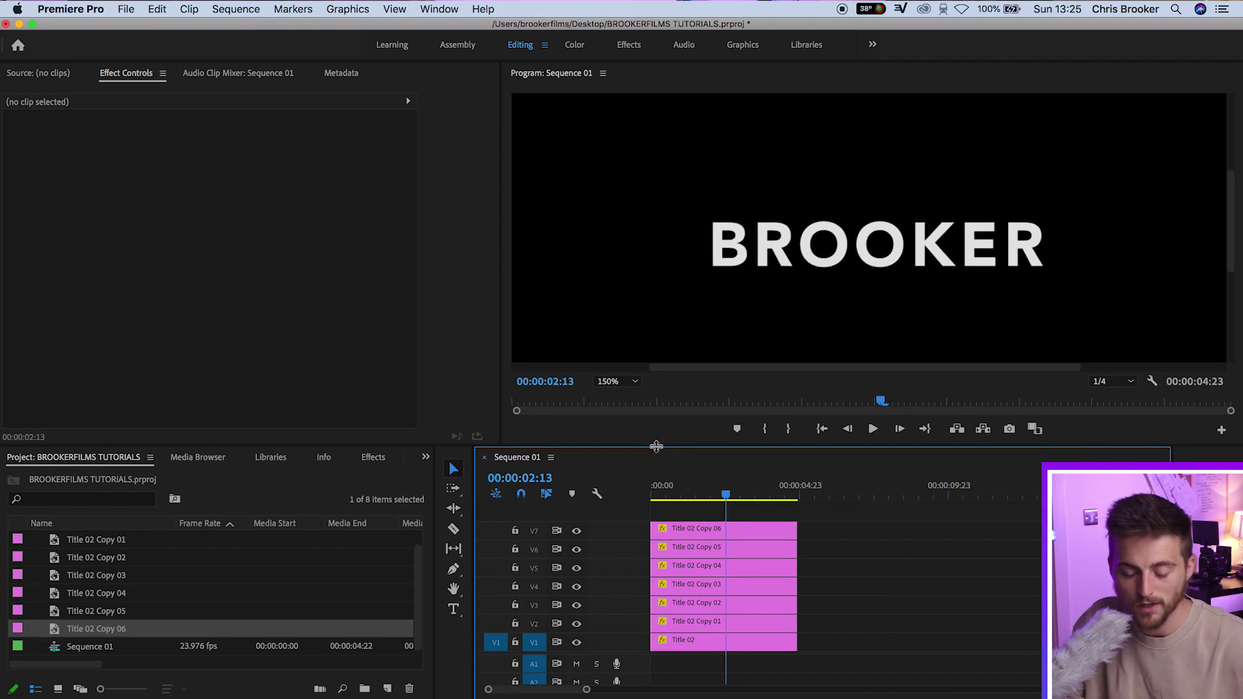
pyautogui.click(388, 459)
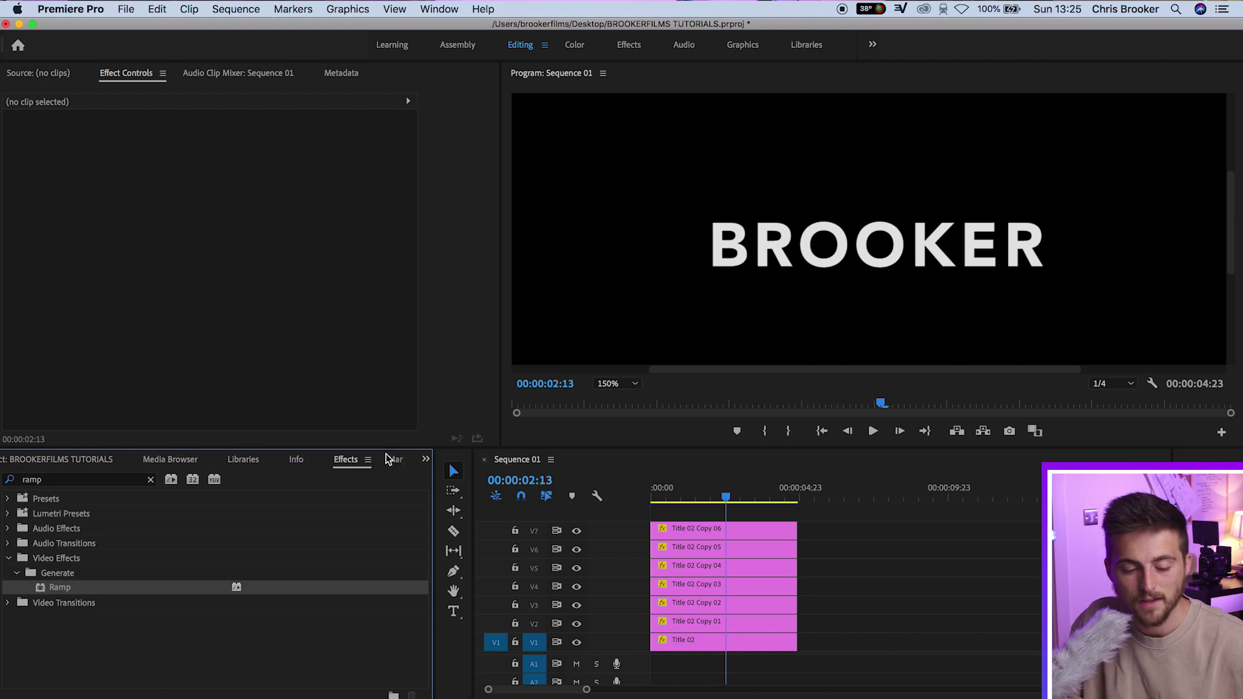
pyautogui.click(96, 479)
pyautogui.write('direc')
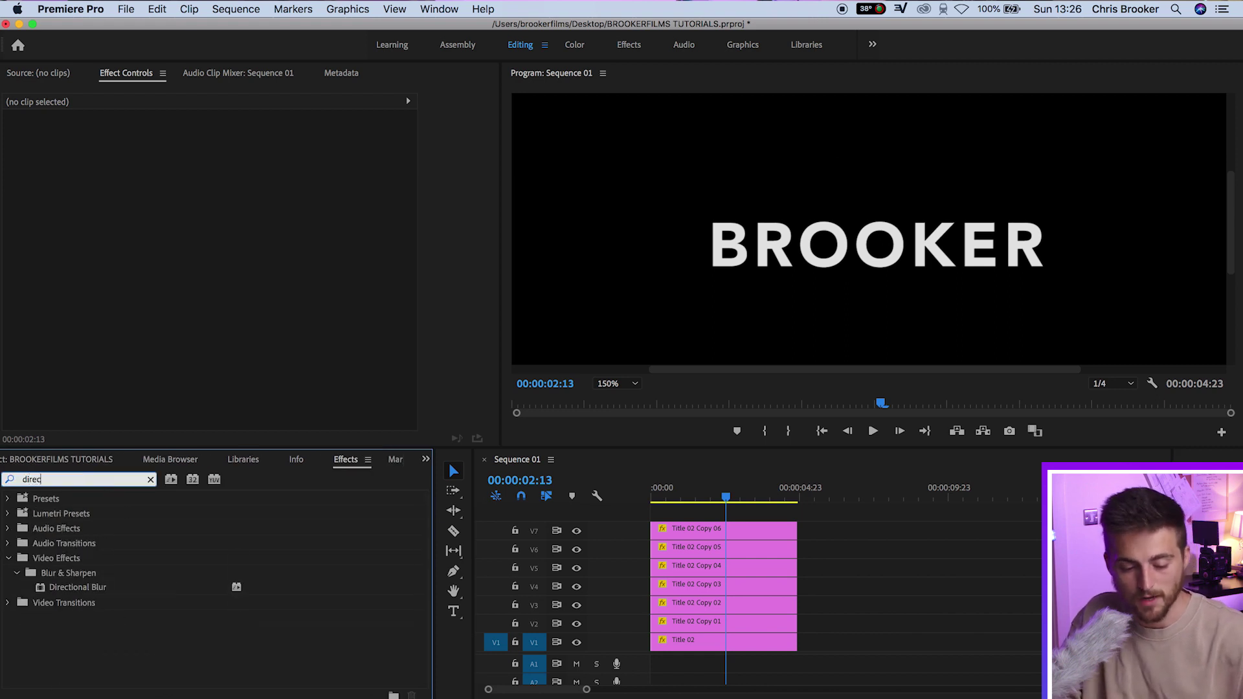
pyautogui.click(65, 588)
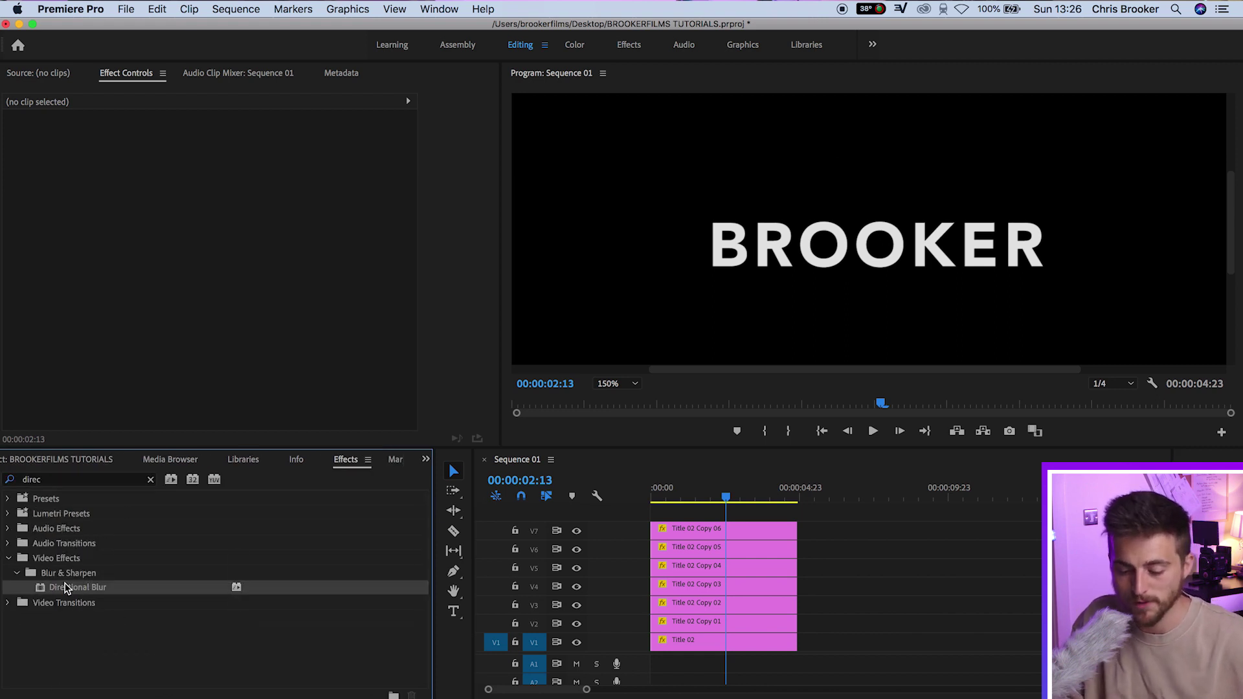
pyautogui.moveTo(68, 593); pyautogui.dragTo(690, 644)
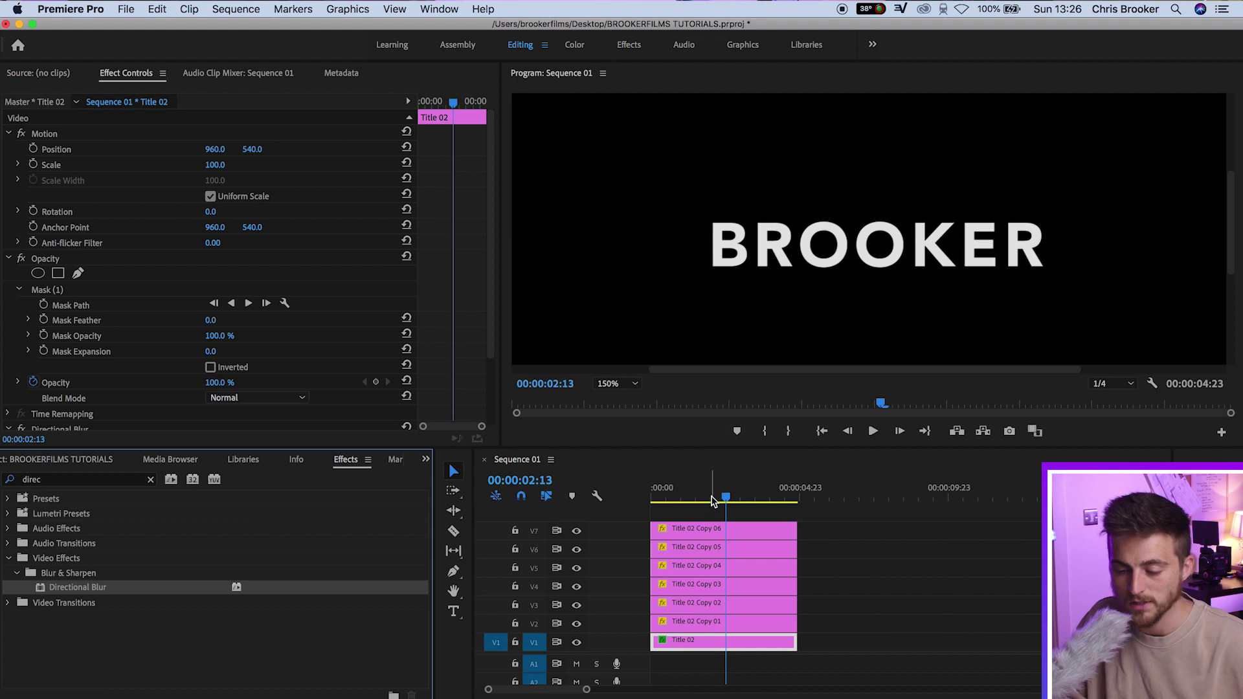
# At the sequence start, set Directional Blur Length to 56, then scrub it lower
pyautogui.click(518, 502)
pyautogui.press('Home')
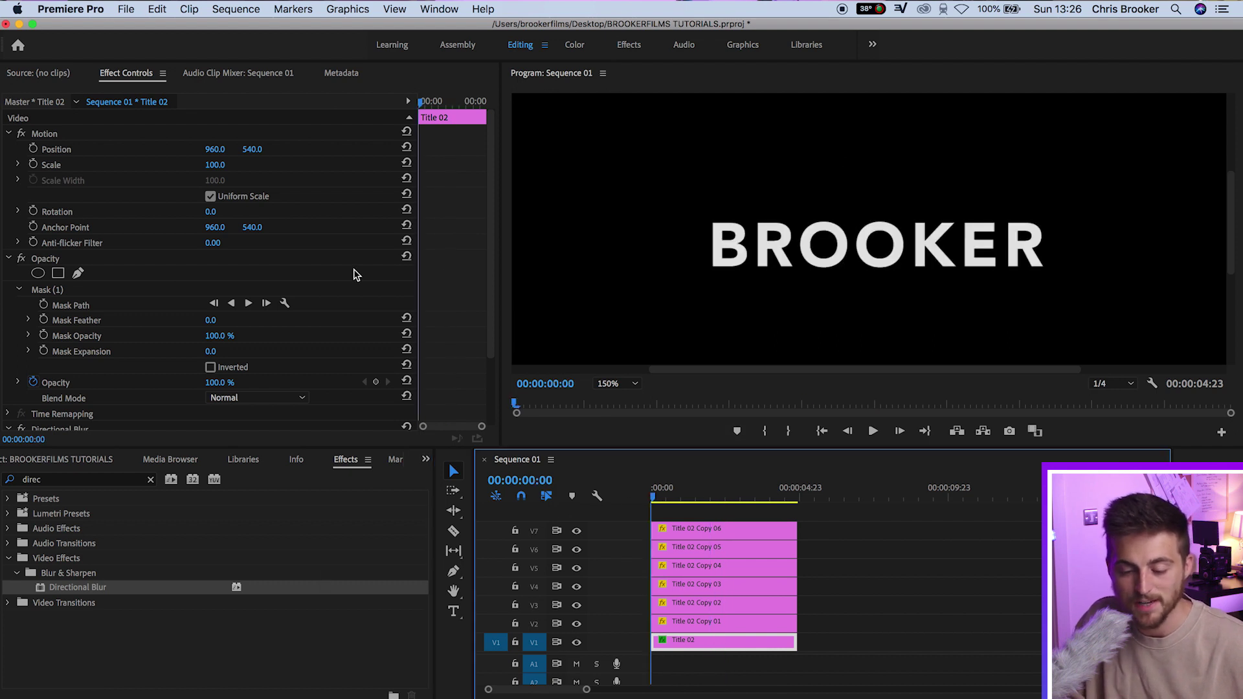
pyautogui.scroll(-3, 456, 270)
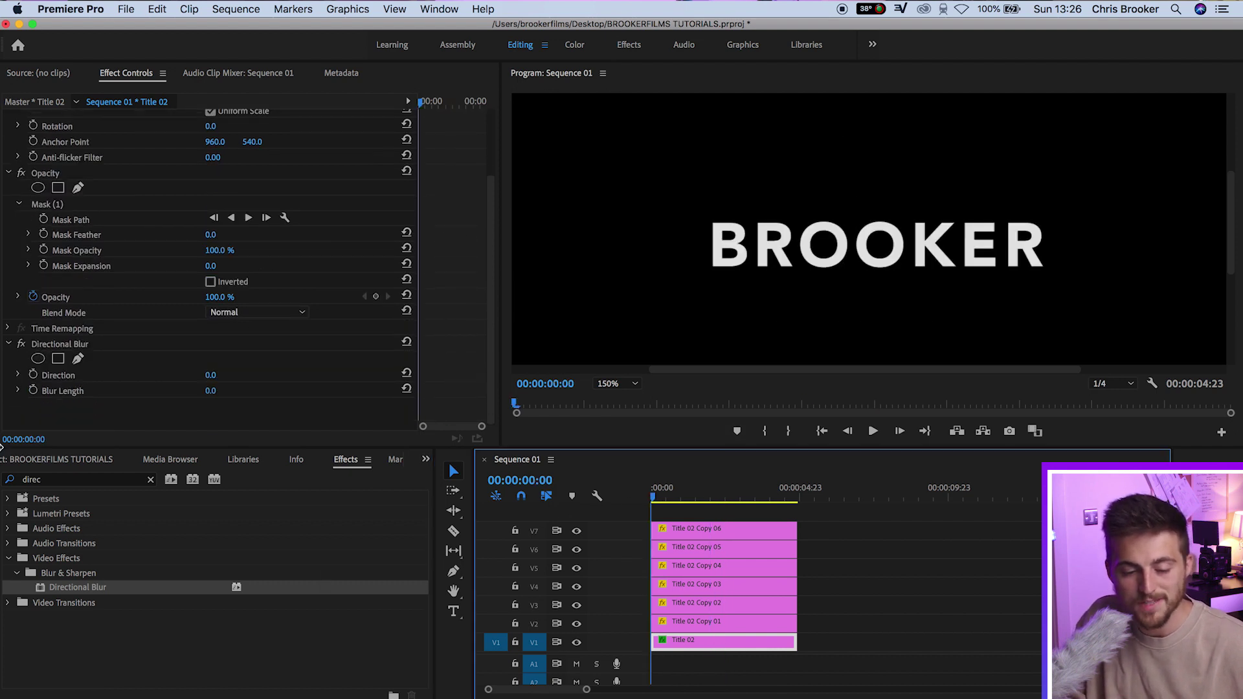
pyautogui.click(65, 346)
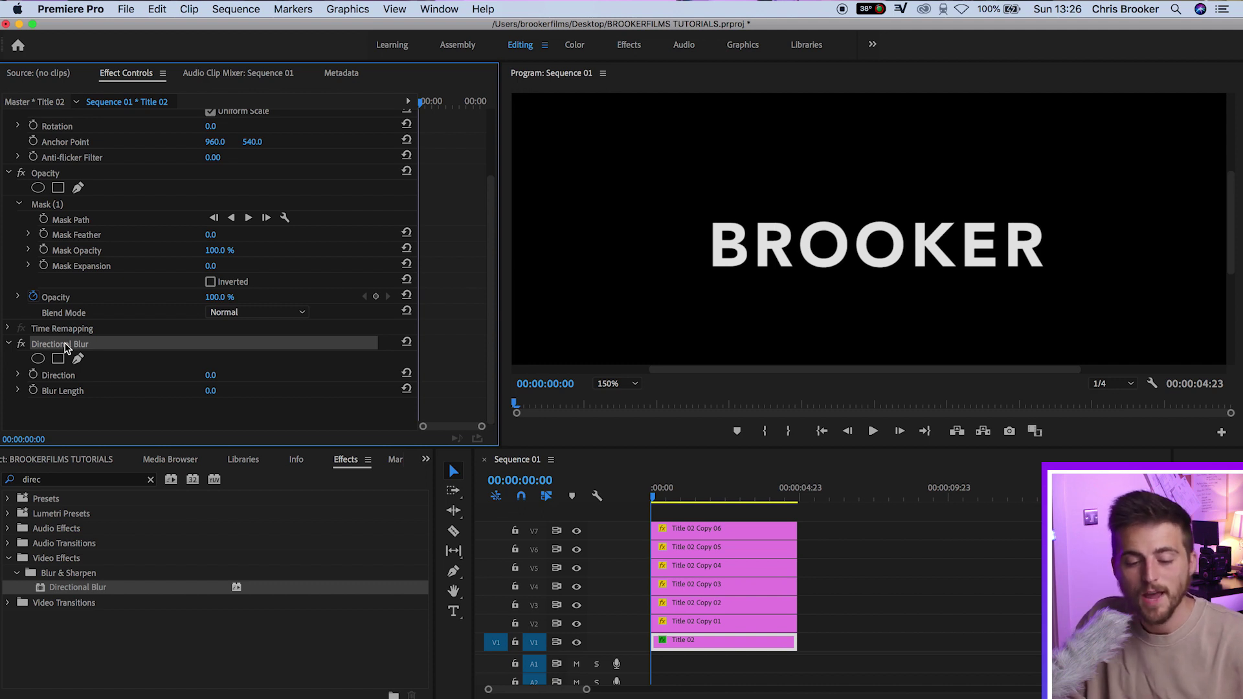
pyautogui.click(214, 391)
pyautogui.write('56')
pyautogui.press('Return')
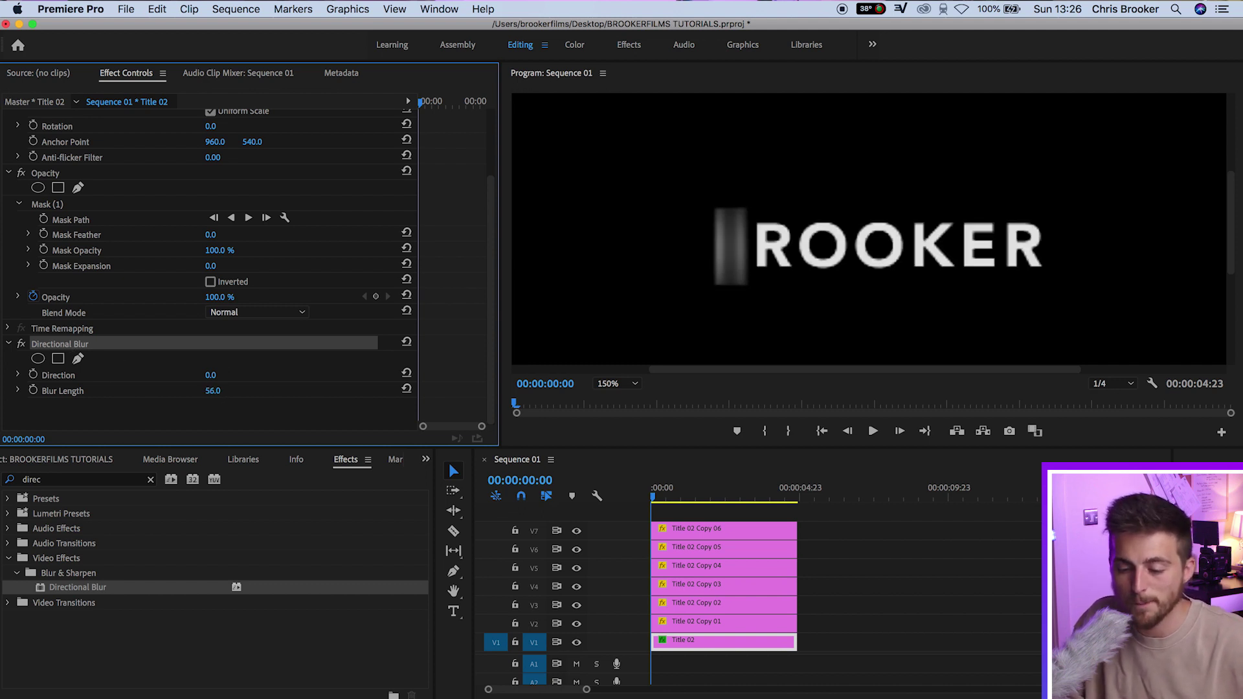
pyautogui.moveTo(213, 391); pyautogui.dragTo(188, 391)
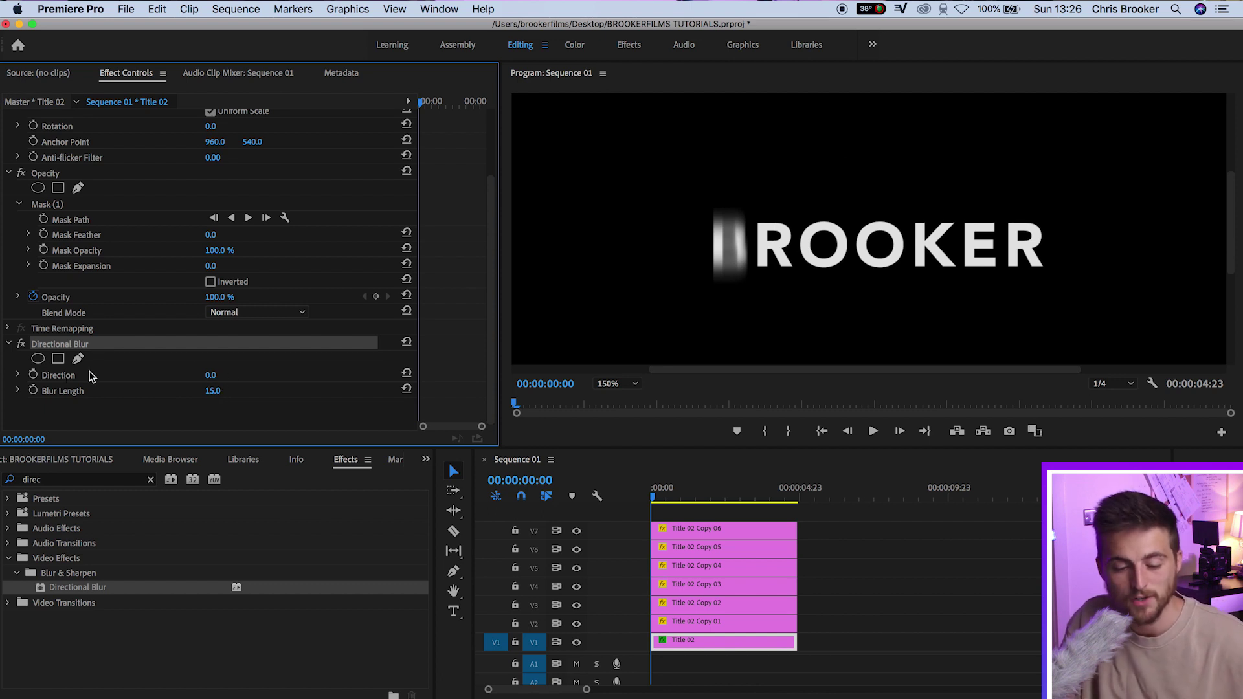
# After testing 90° and other angles, set Direction 0°, Blur Length 26, keyframed at frame 0
pyautogui.click(214, 375)
pyautogui.write('9')
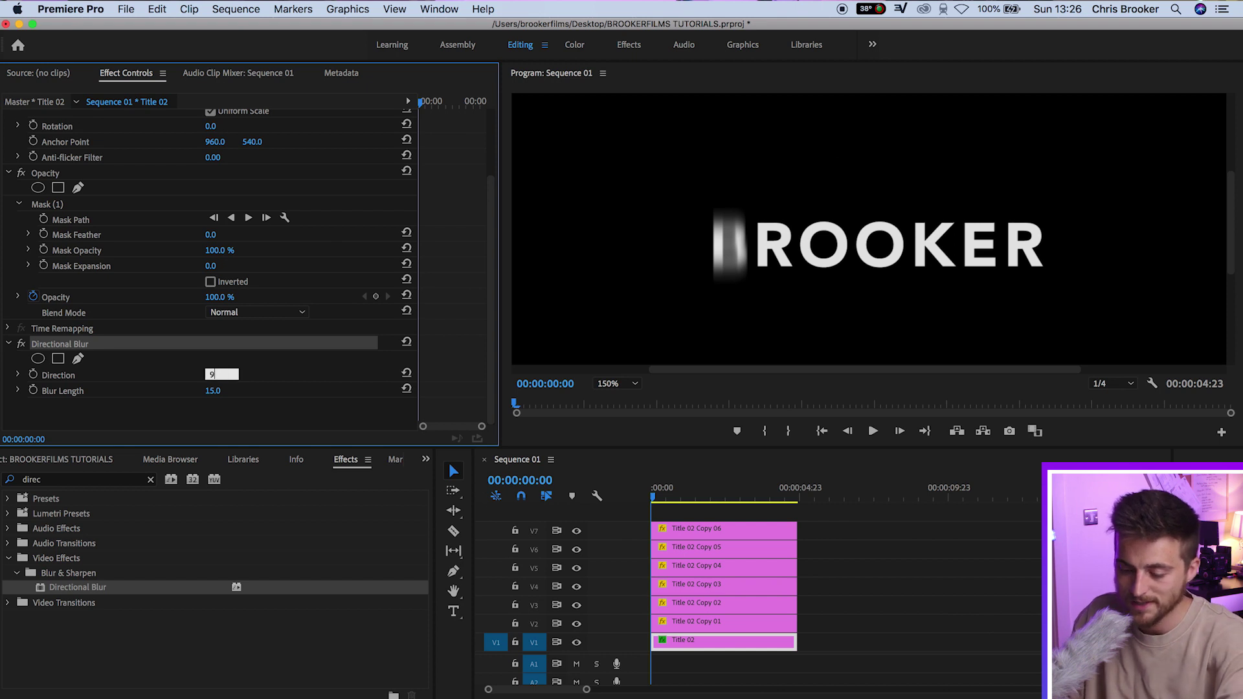
pyautogui.write('0')
pyautogui.press('Return')
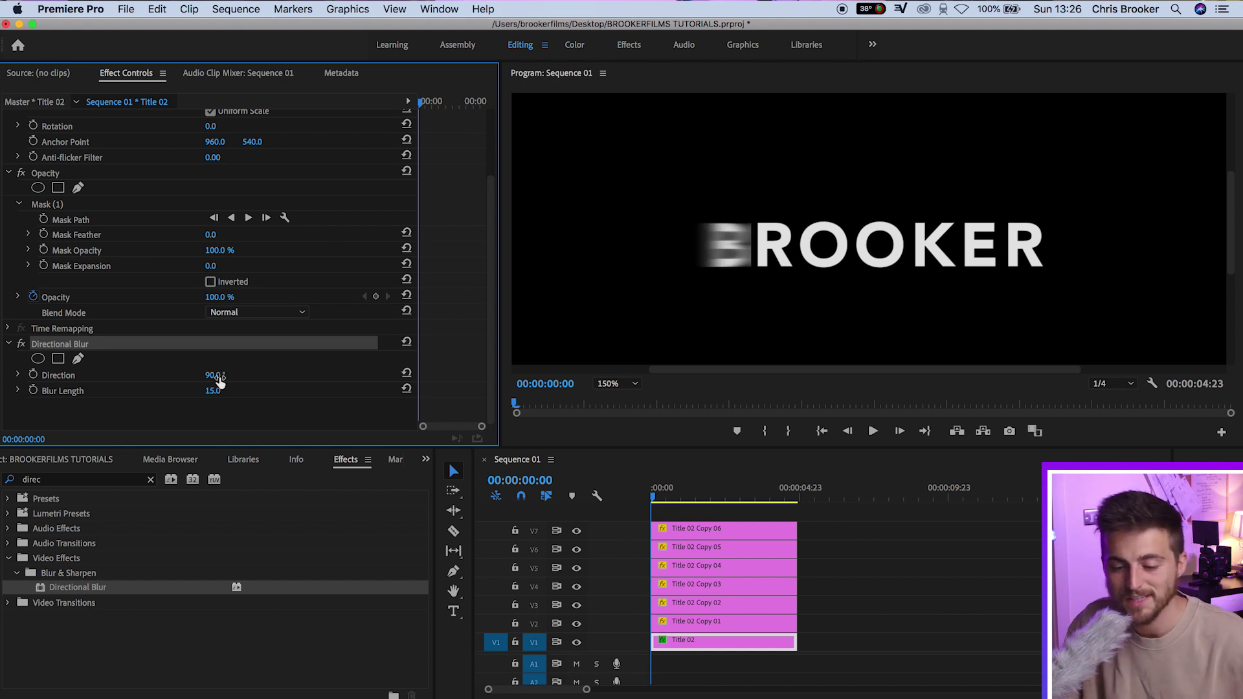
pyautogui.moveTo(213, 375); pyautogui.dragTo(138, 376)
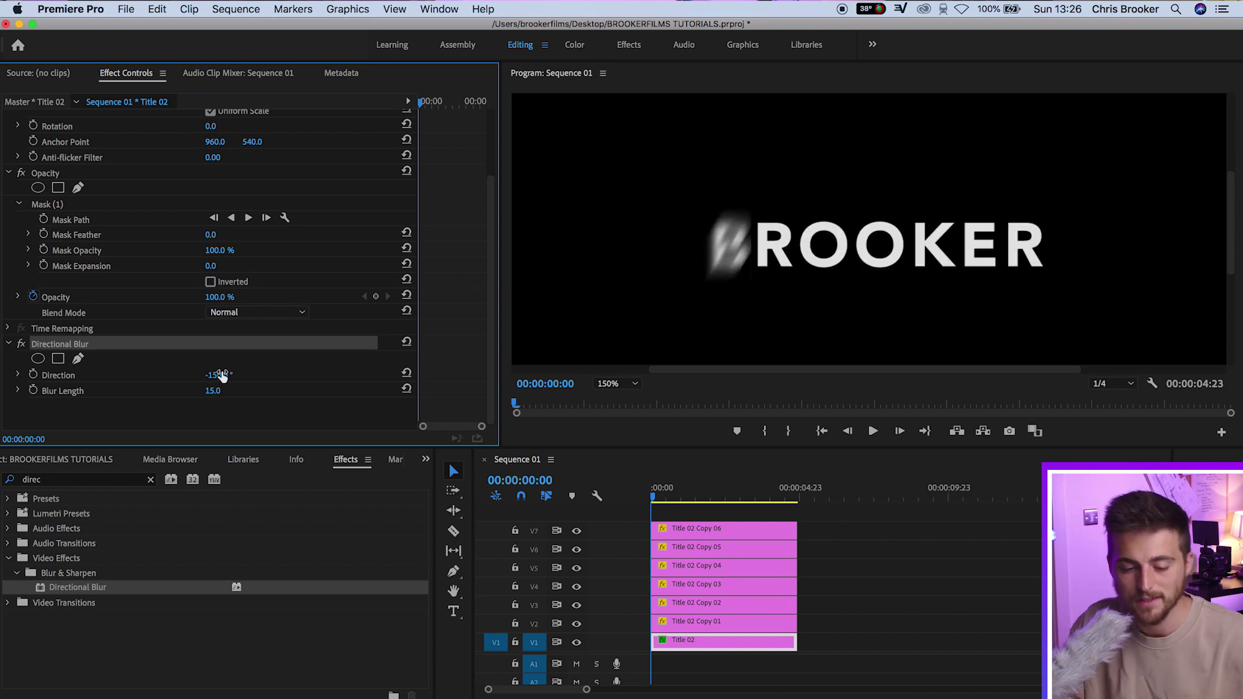
pyautogui.click(221, 376)
pyautogui.write('0')
pyautogui.press('Return')
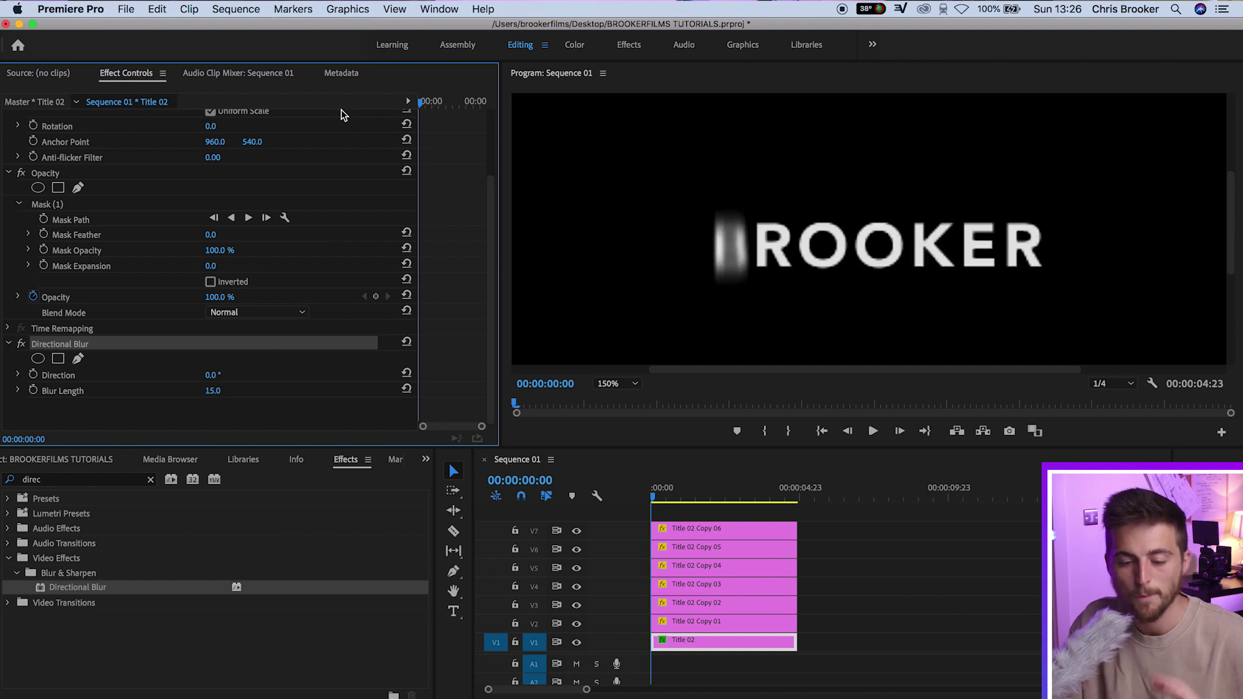
pyautogui.moveTo(217, 389); pyautogui.dragTo(198, 396)
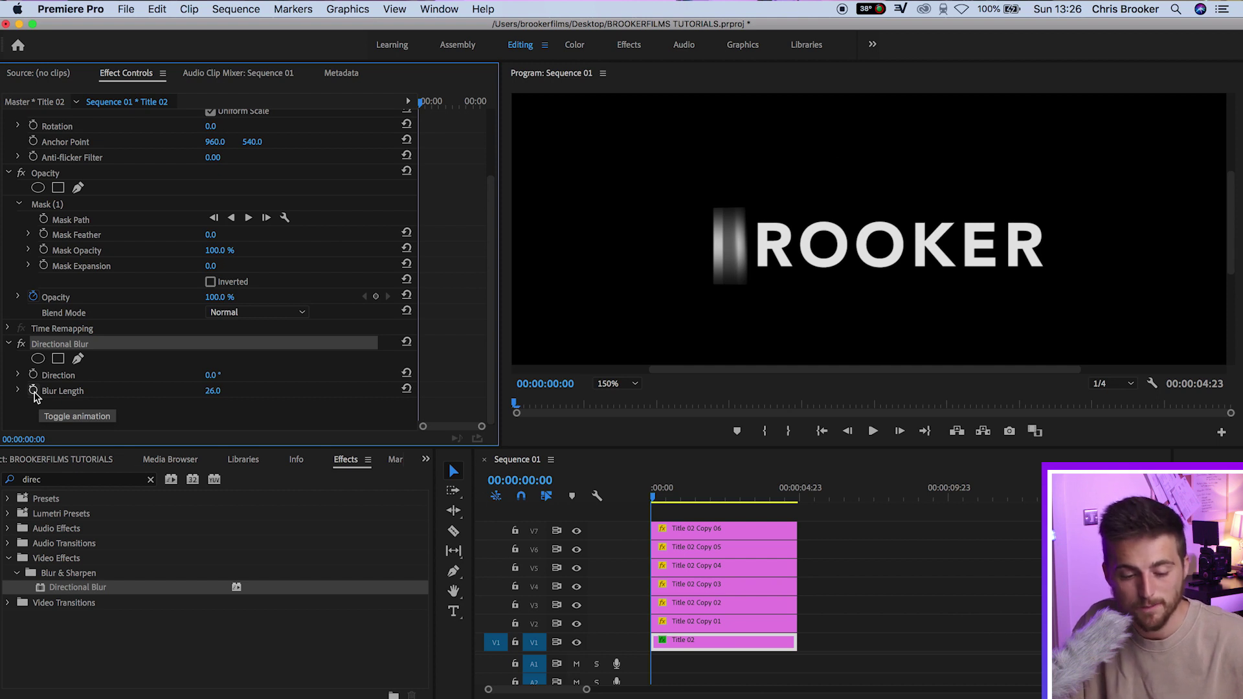
pyautogui.click(33, 391)
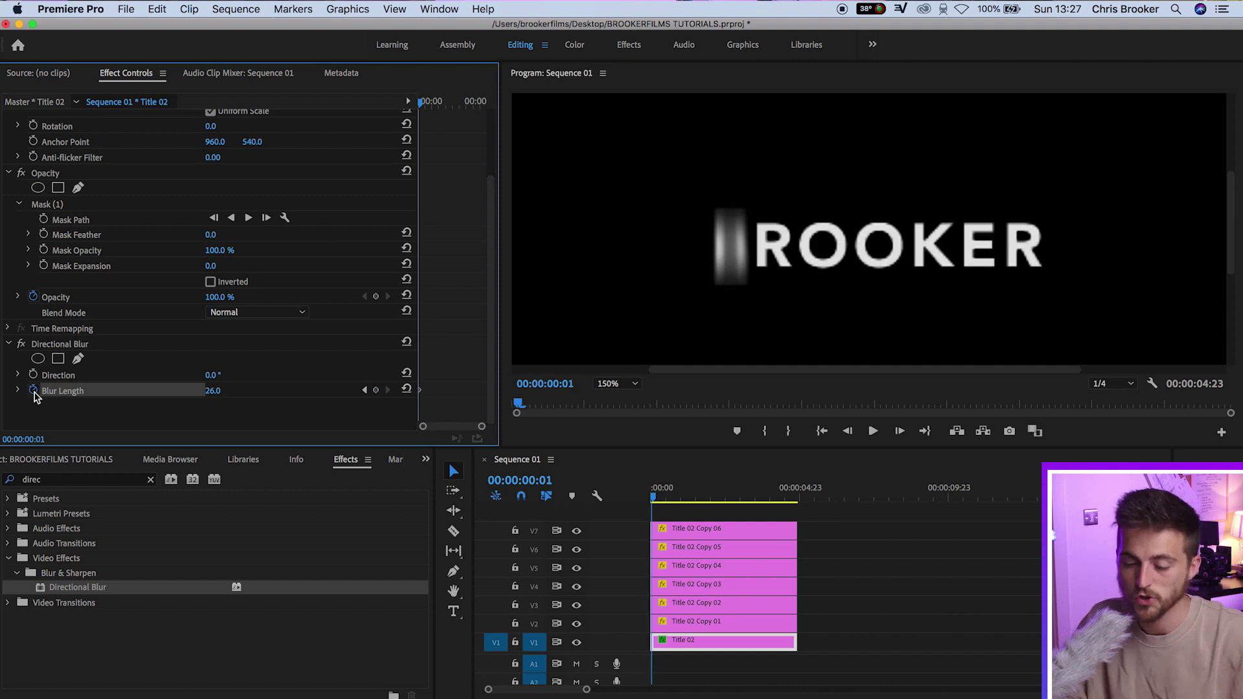
# Keyframe Blur Length to 0 at frame 6 so the B sharpens quickly
pyautogui.press('Right')
pyautogui.press('Right')
pyautogui.press('Right')
pyautogui.press('Right')
pyautogui.press('Right')
pyautogui.press('Right')
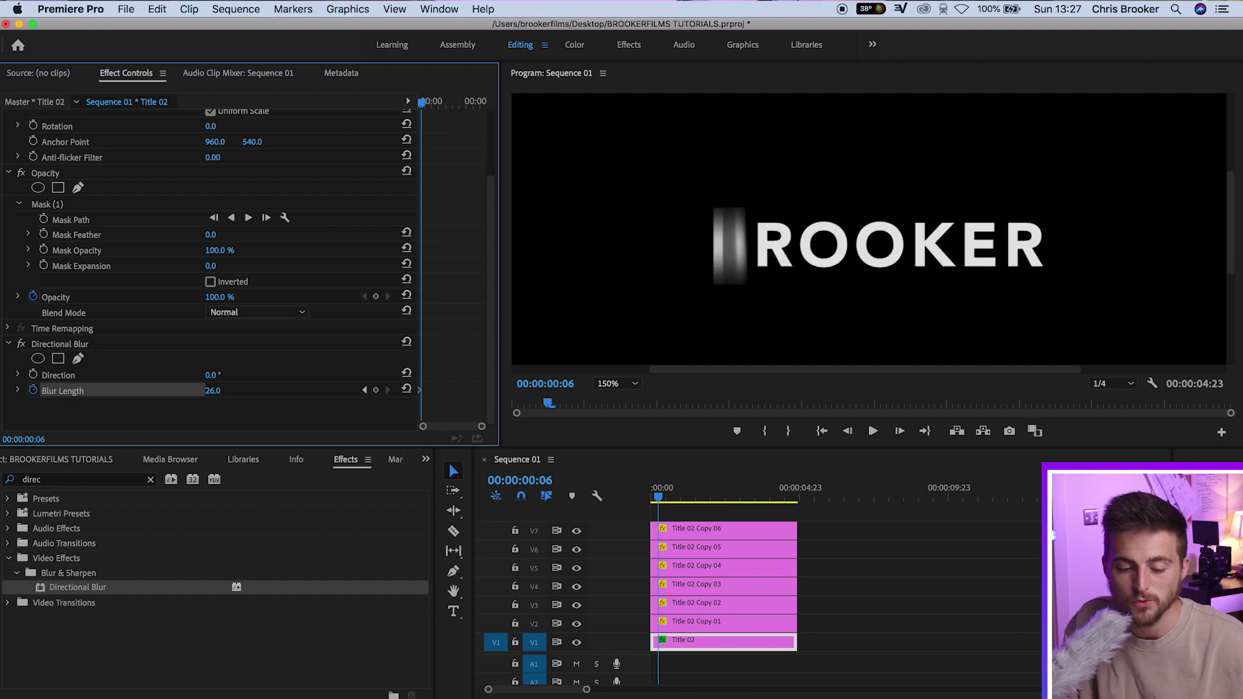
pyautogui.moveTo(214, 390); pyautogui.dragTo(225, 389)
pyautogui.click(553, 499)
pyautogui.press('Home')
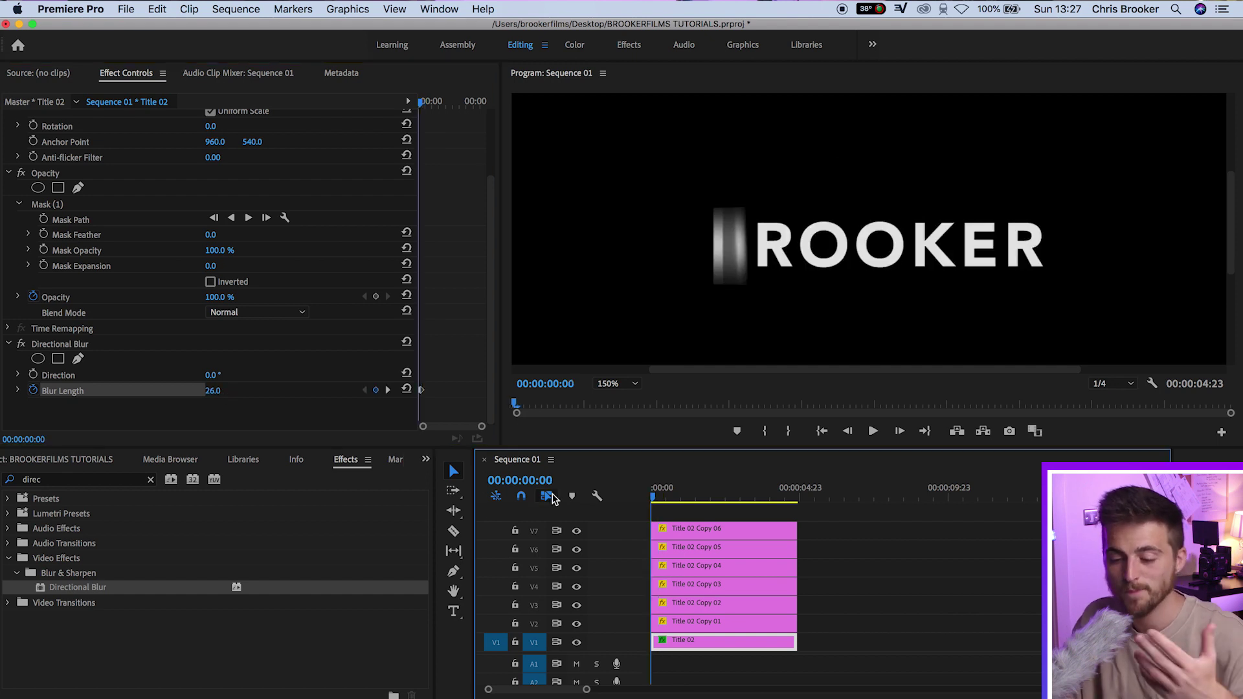
# Preview the B's blur animation from the start several times and select the Directional Blur effect
pyautogui.press('space')
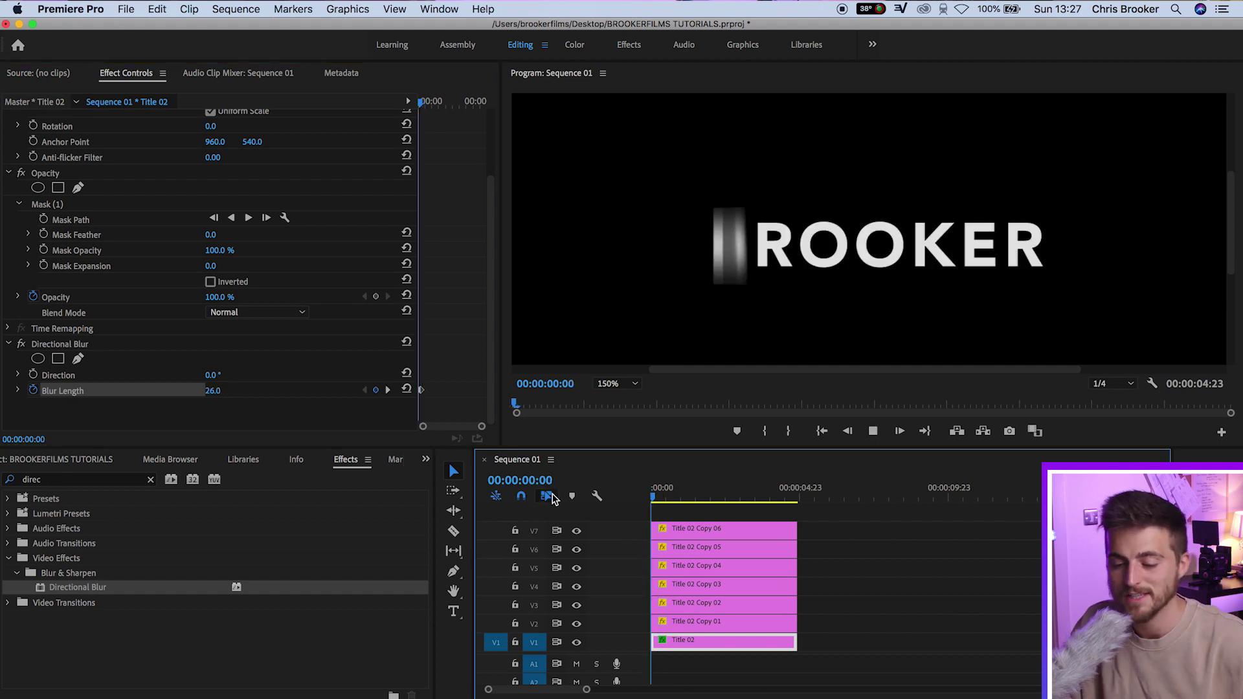
pyautogui.press('space')
pyautogui.press('Home')
pyautogui.press('space')
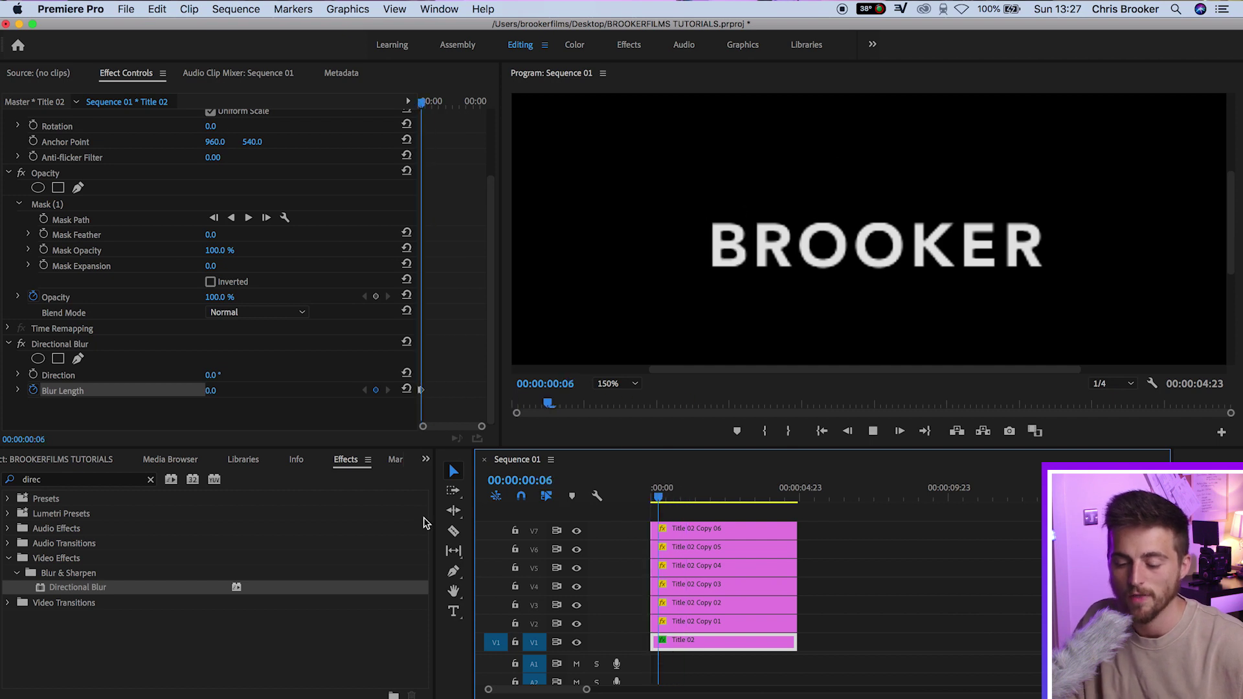
pyautogui.press('space')
pyautogui.click(657, 501)
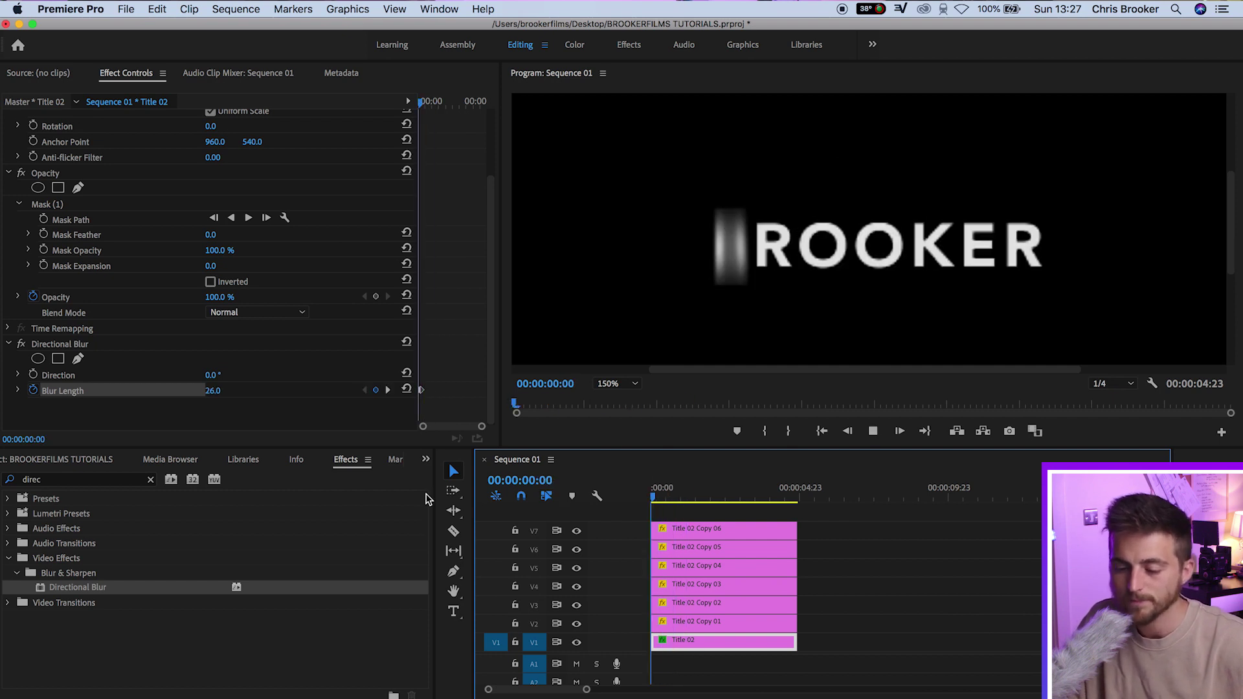
pyautogui.press('space')
pyautogui.press('space')
pyautogui.press('Home')
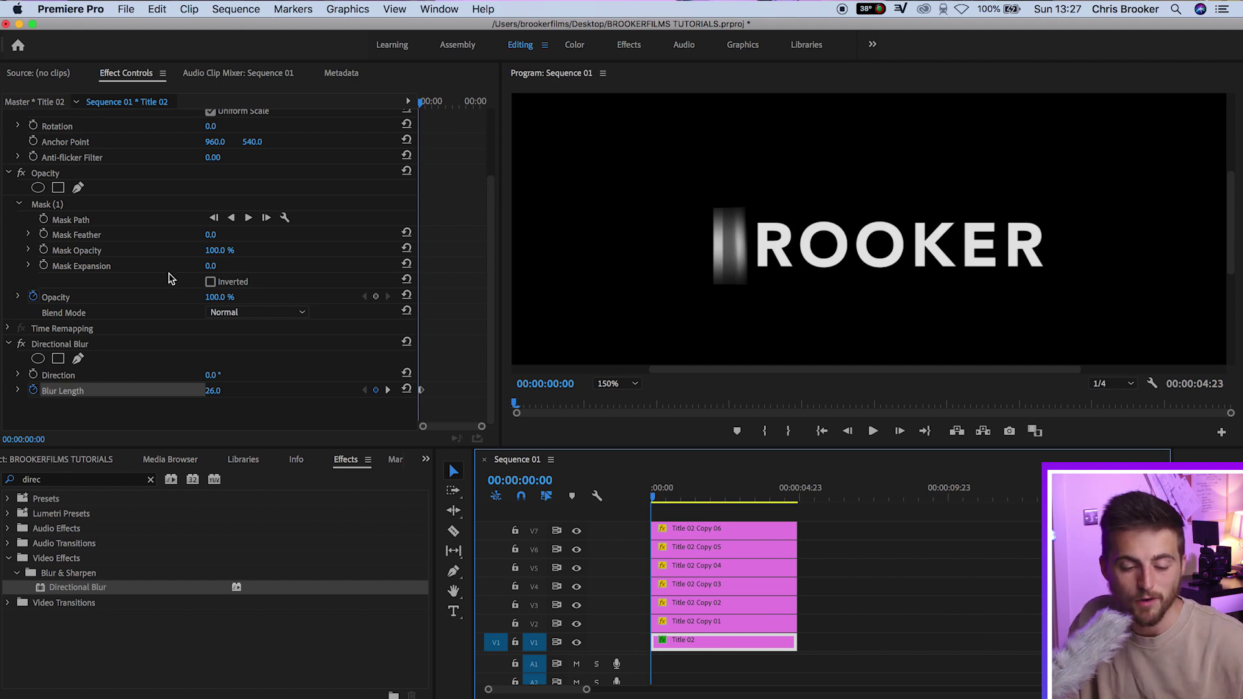
pyautogui.click(88, 344)
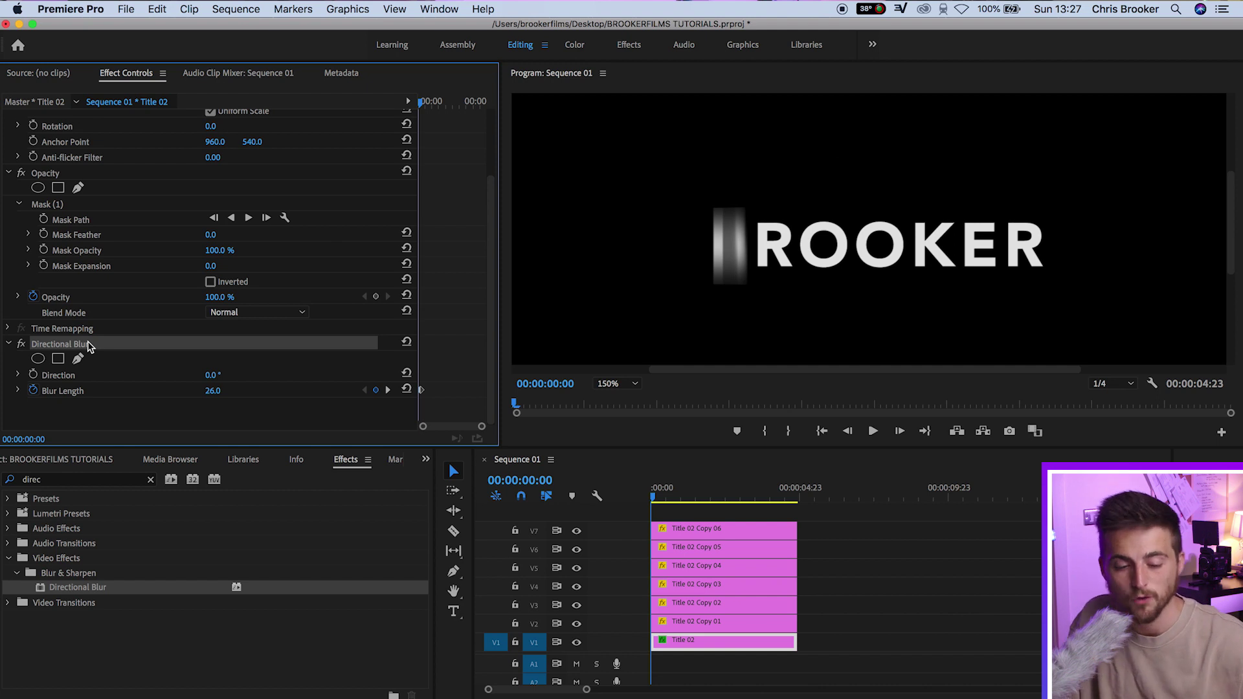
pyautogui.rightClick(88, 345)
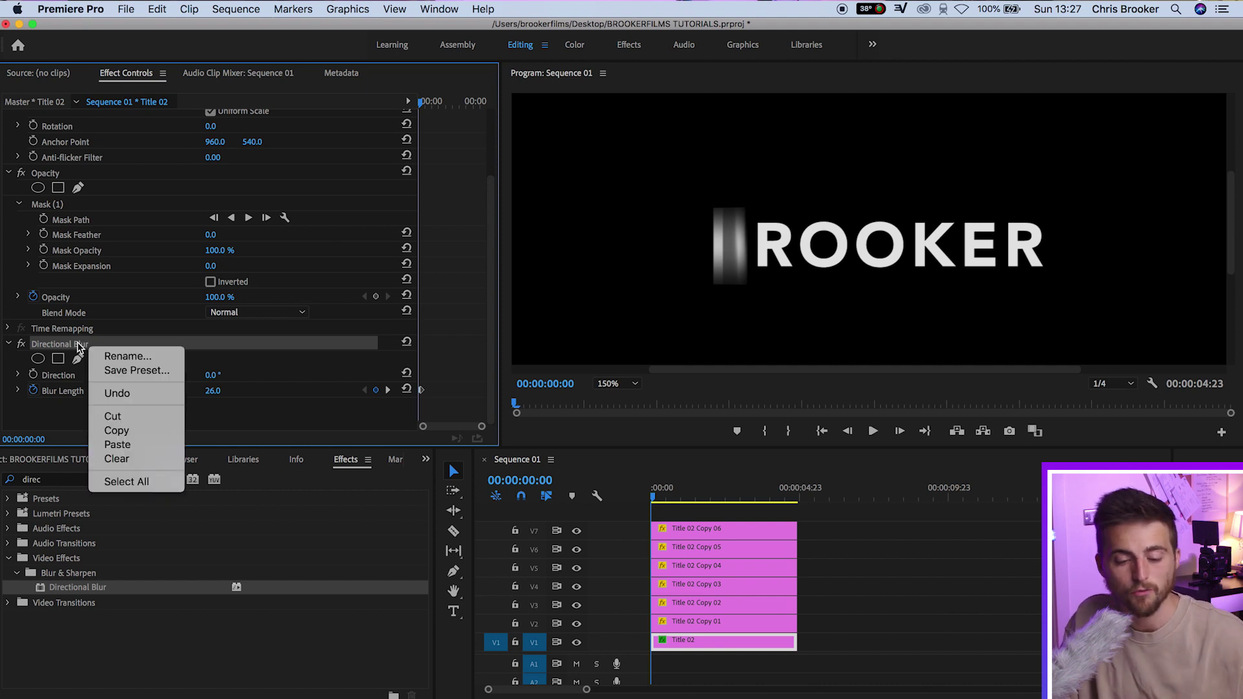
# Copy the animated Directional Blur onto the six Title 02 Copy clips and preview playback
pyautogui.click(127, 431)
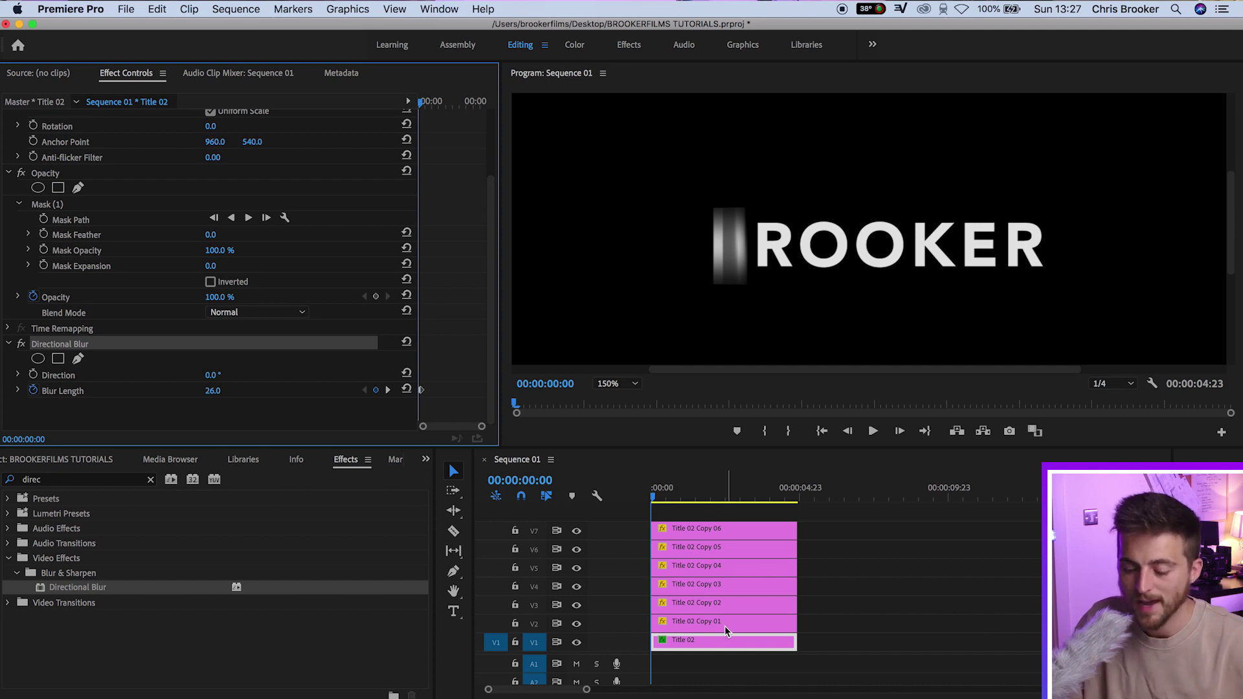
pyautogui.moveTo(837, 625); pyautogui.dragTo(681, 531)
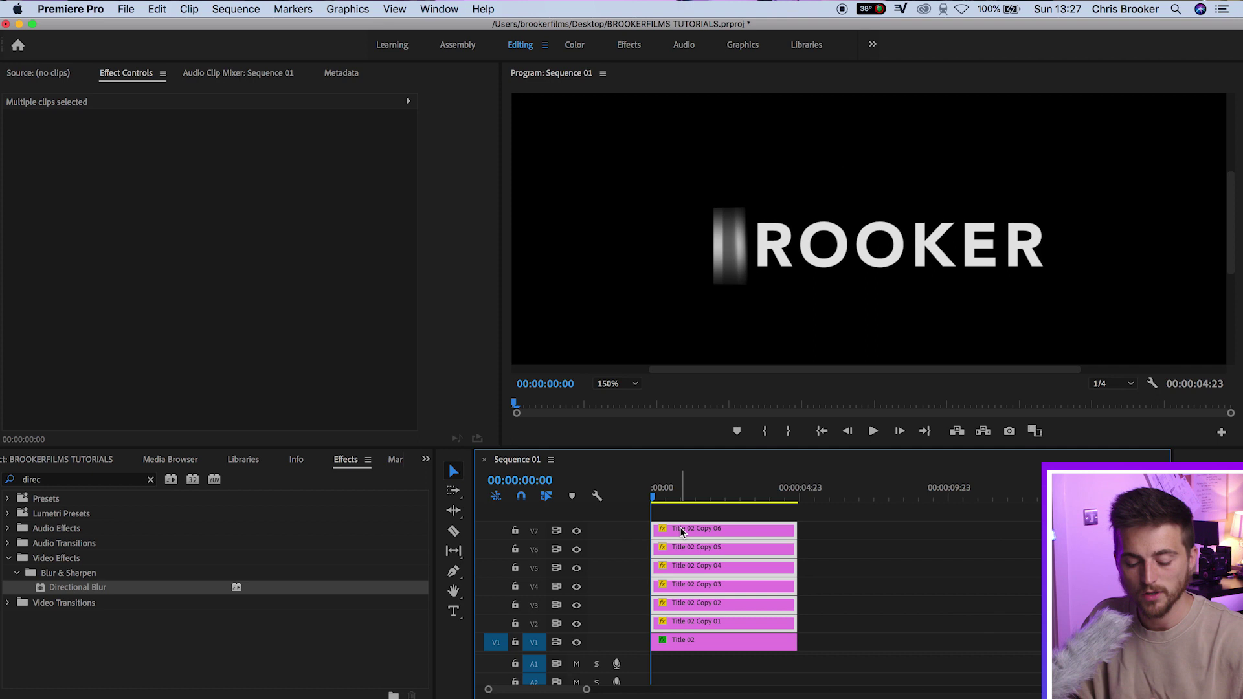
pyautogui.moveTo(682, 531); pyautogui.dragTo(681, 531)
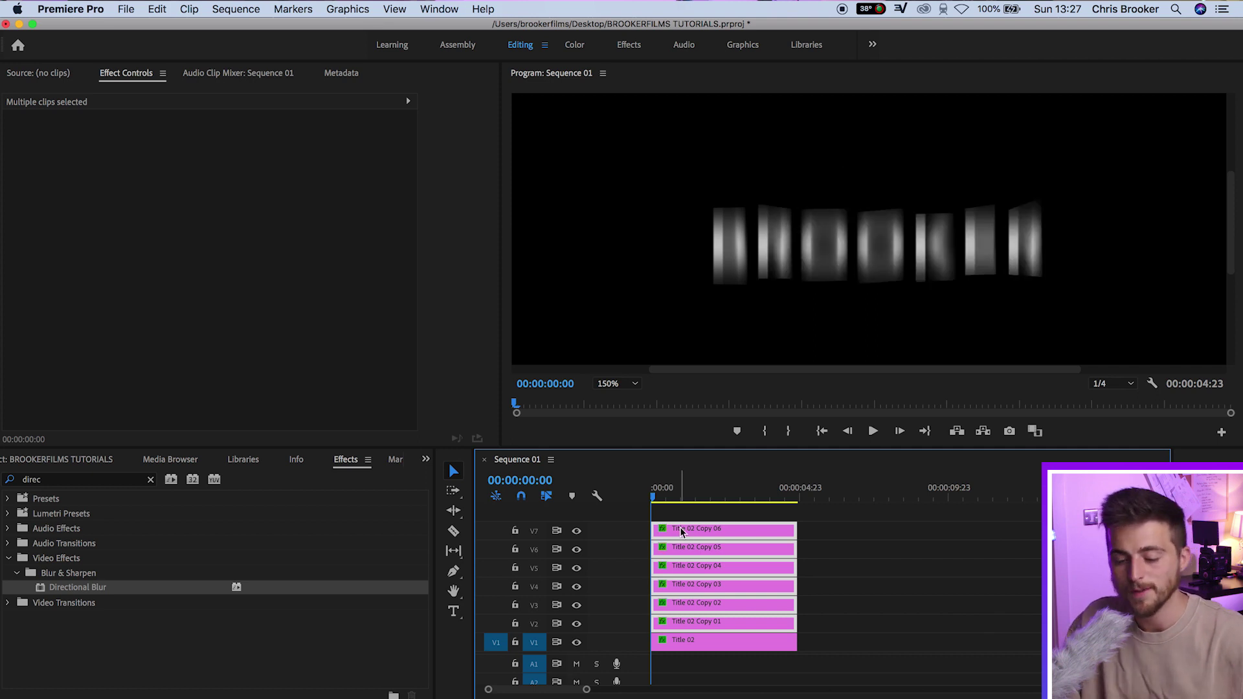
pyautogui.press('space')
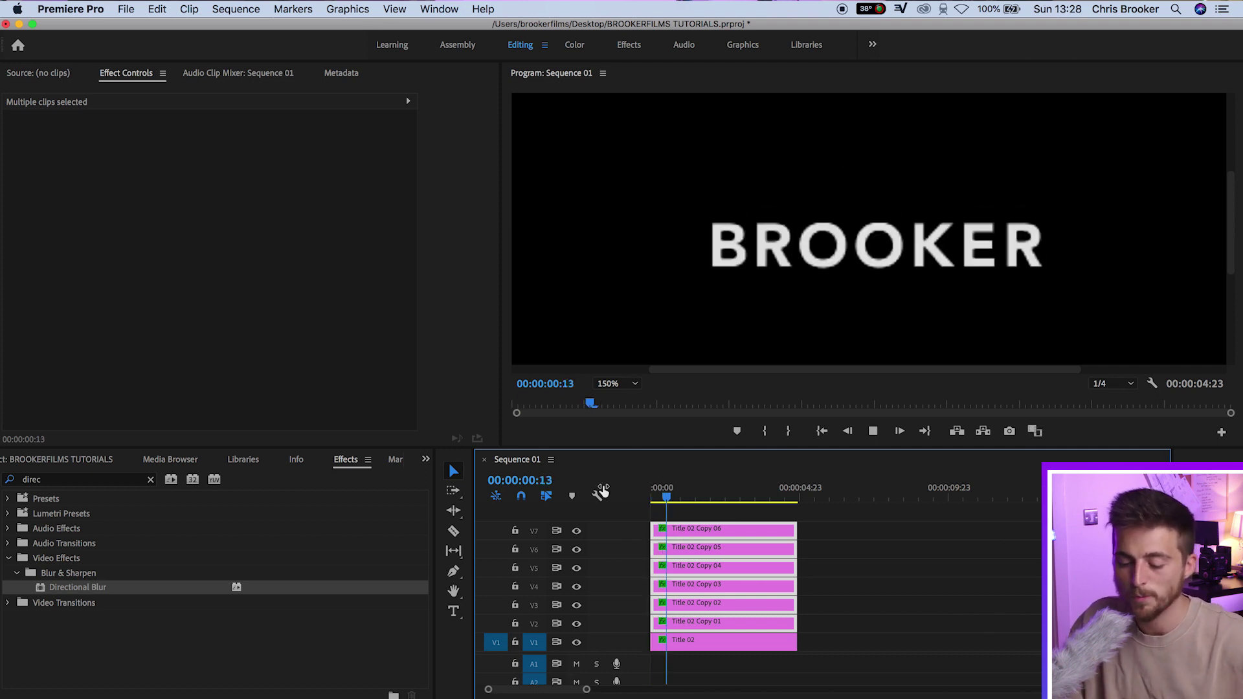
pyautogui.press('Home')
pyautogui.press('space')
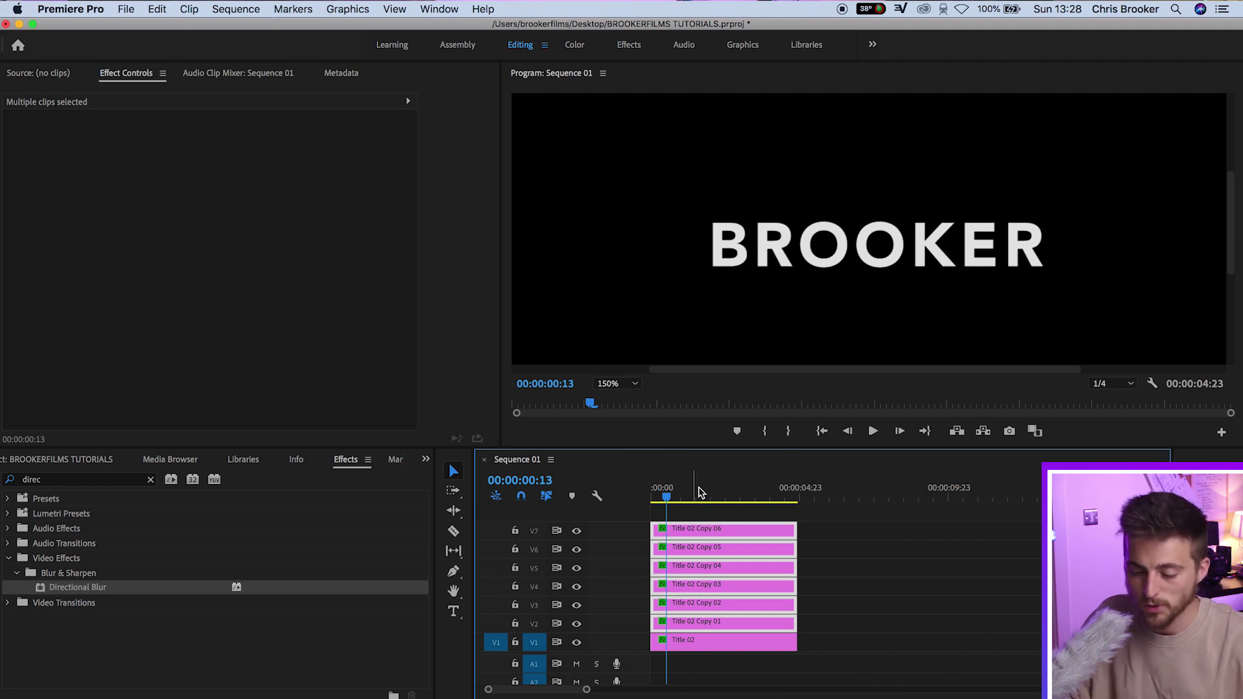
# Zoom the timeline to the clips and shift the V2–V7 title clips 3 frames later
pyautogui.click(655, 494)
pyautogui.press('=')
pyautogui.press('=')
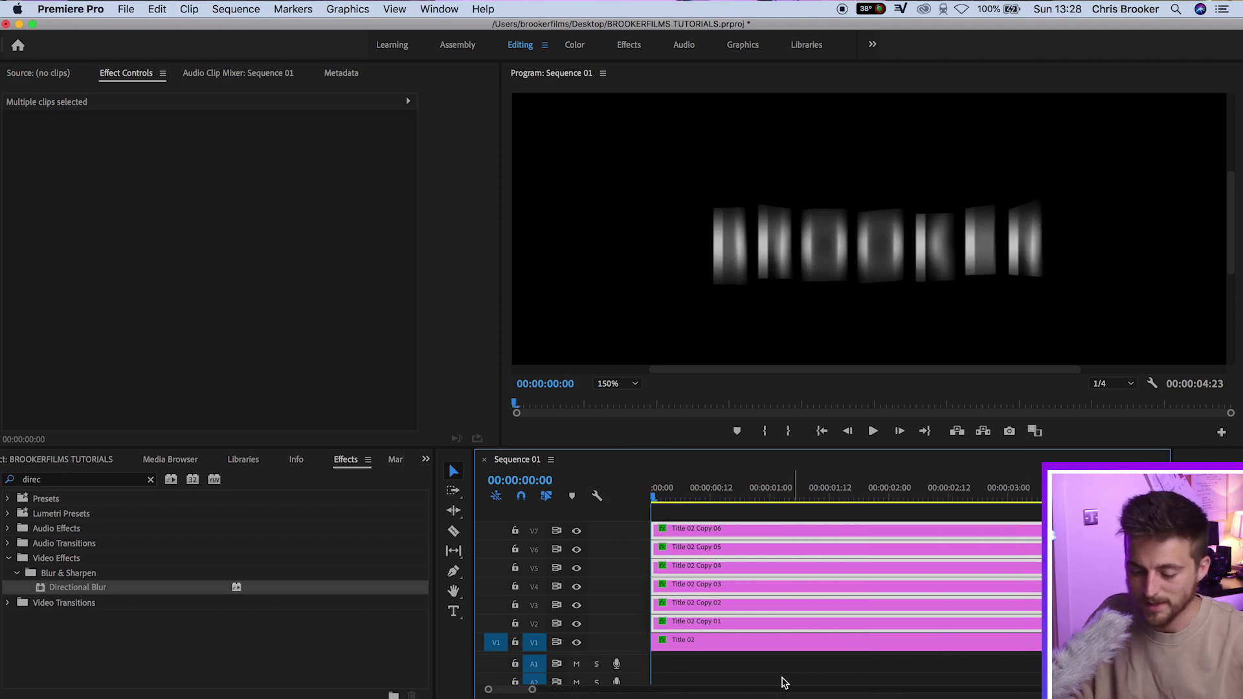
pyautogui.click(766, 673)
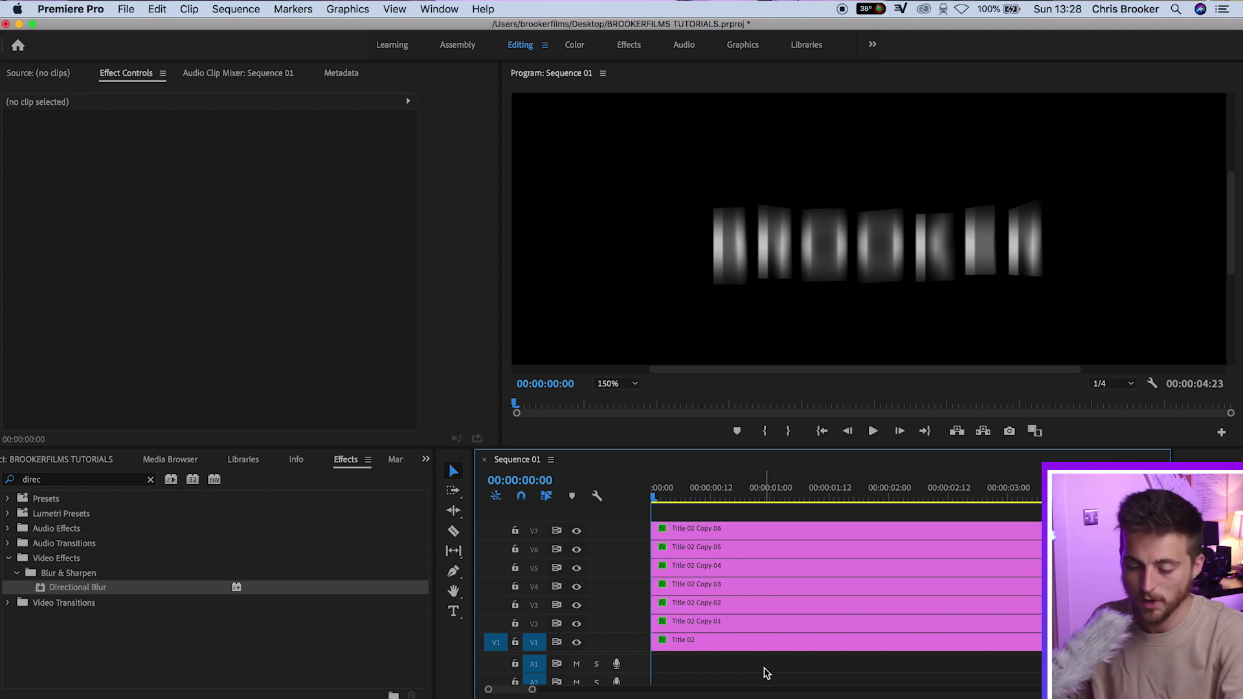
pyautogui.press('Right')
pyautogui.press('Right')
pyautogui.press('Right')
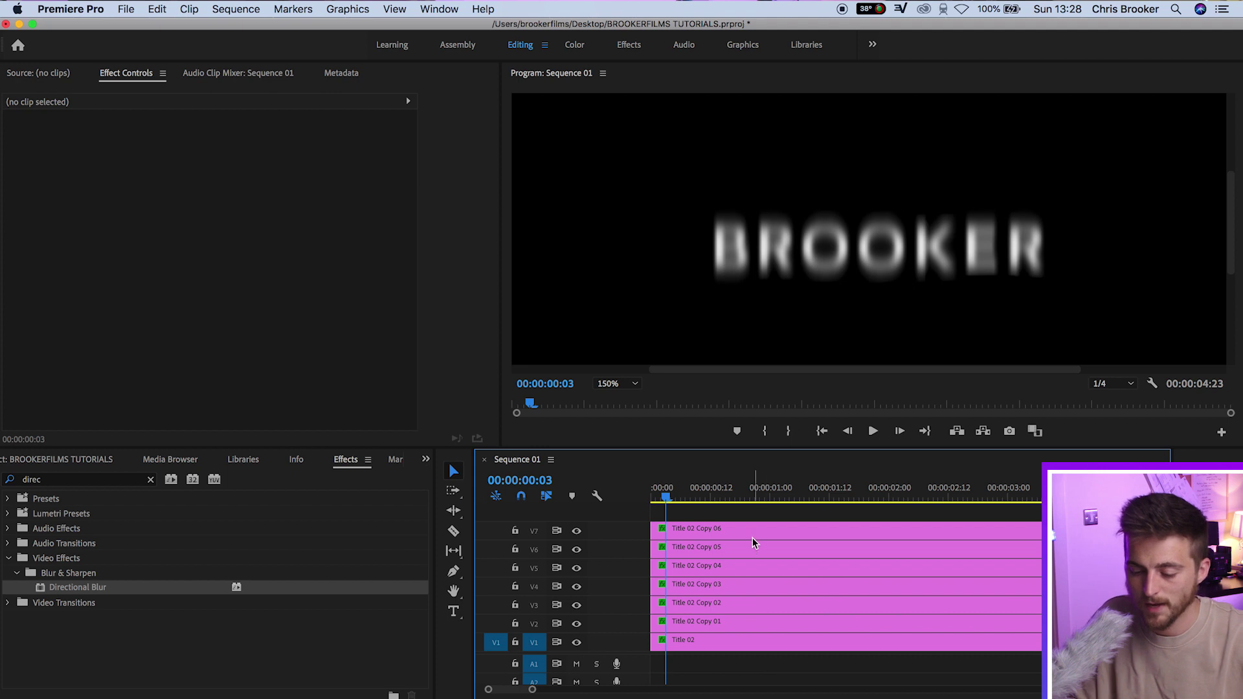
pyautogui.moveTo(747, 515); pyautogui.dragTo(708, 626)
pyautogui.click(659, 621)
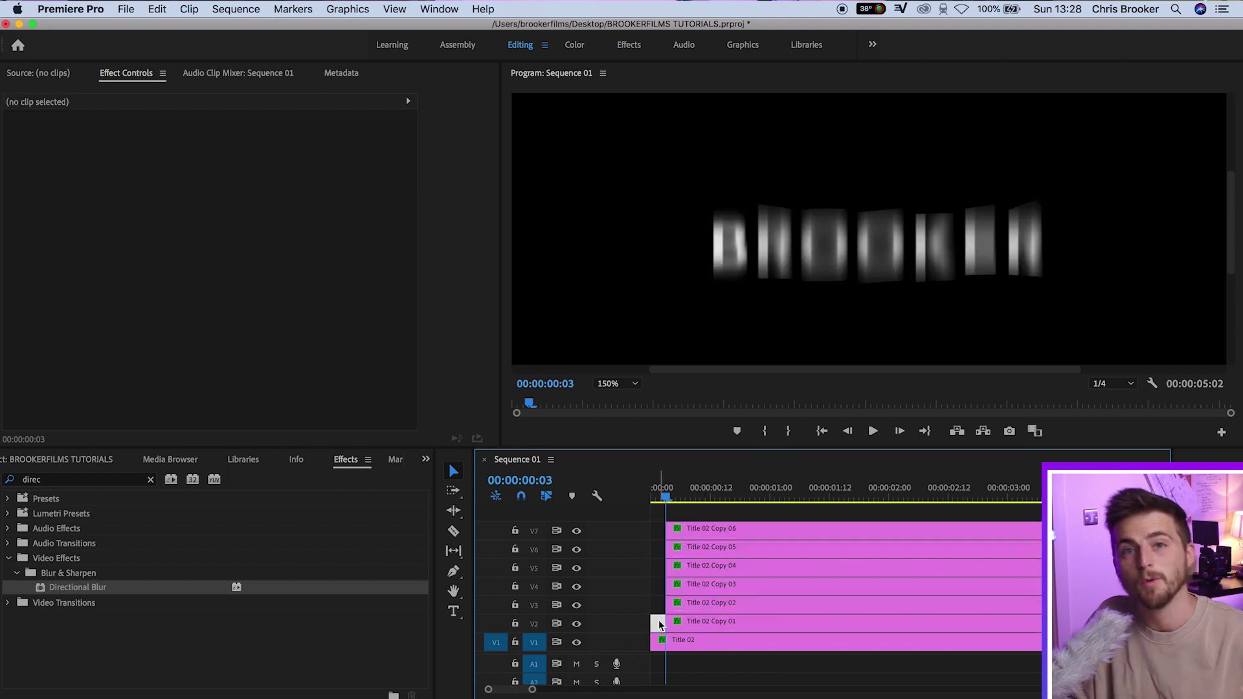
# Offset the V3–V7 clips, then the V4–V7 clips, each a further 3 frames later
pyautogui.press('Right')
pyautogui.press('Right')
pyautogui.press('Right')
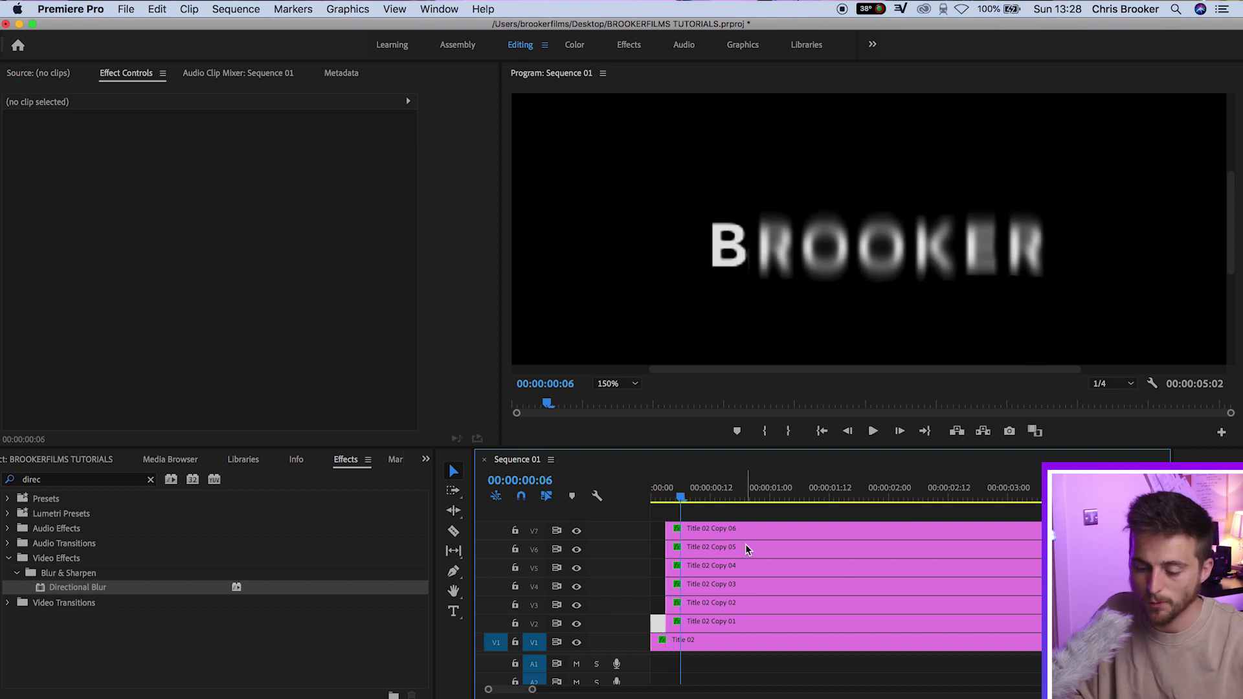
pyautogui.moveTo(759, 521); pyautogui.dragTo(711, 605)
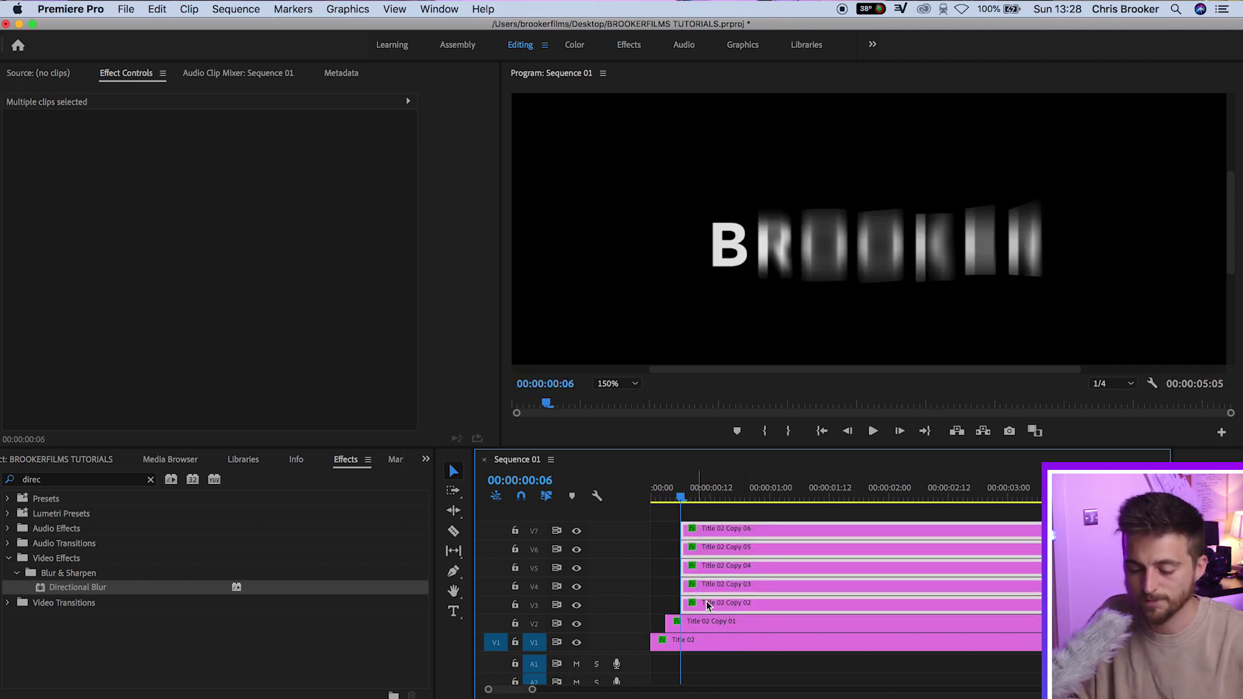
pyautogui.click(660, 600)
pyautogui.press('Right')
pyautogui.press('Right')
pyautogui.press('Right')
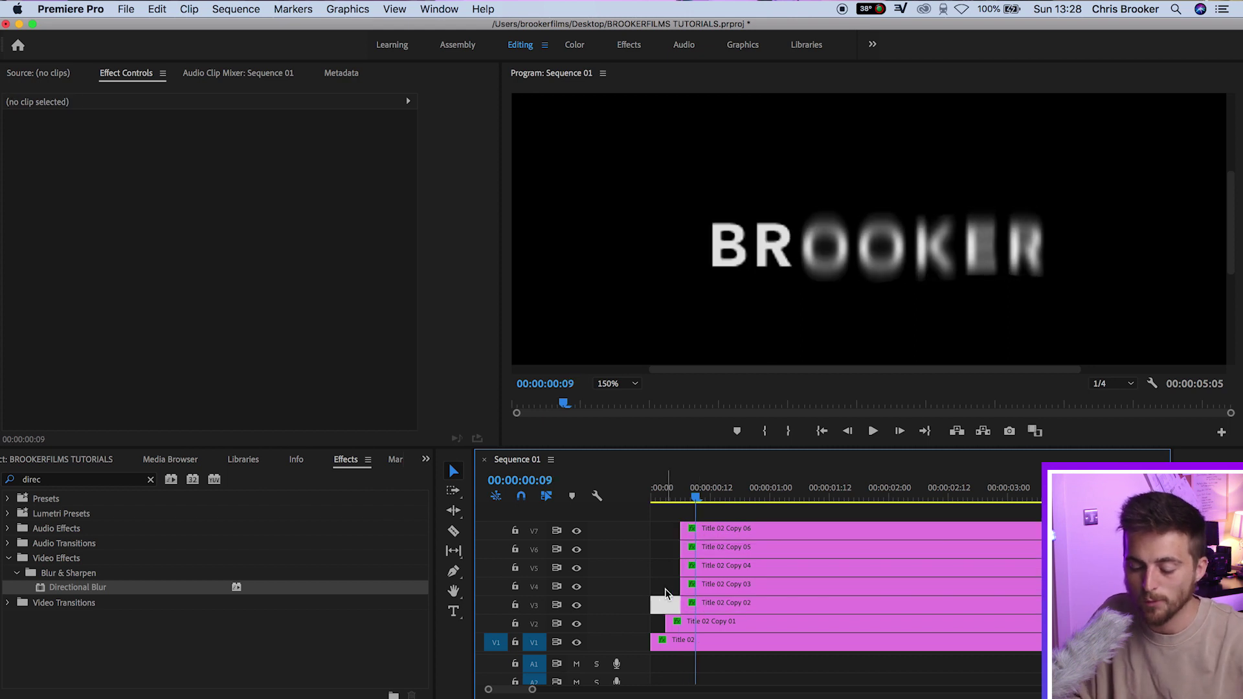
pyautogui.moveTo(665, 589); pyautogui.dragTo(759, 531)
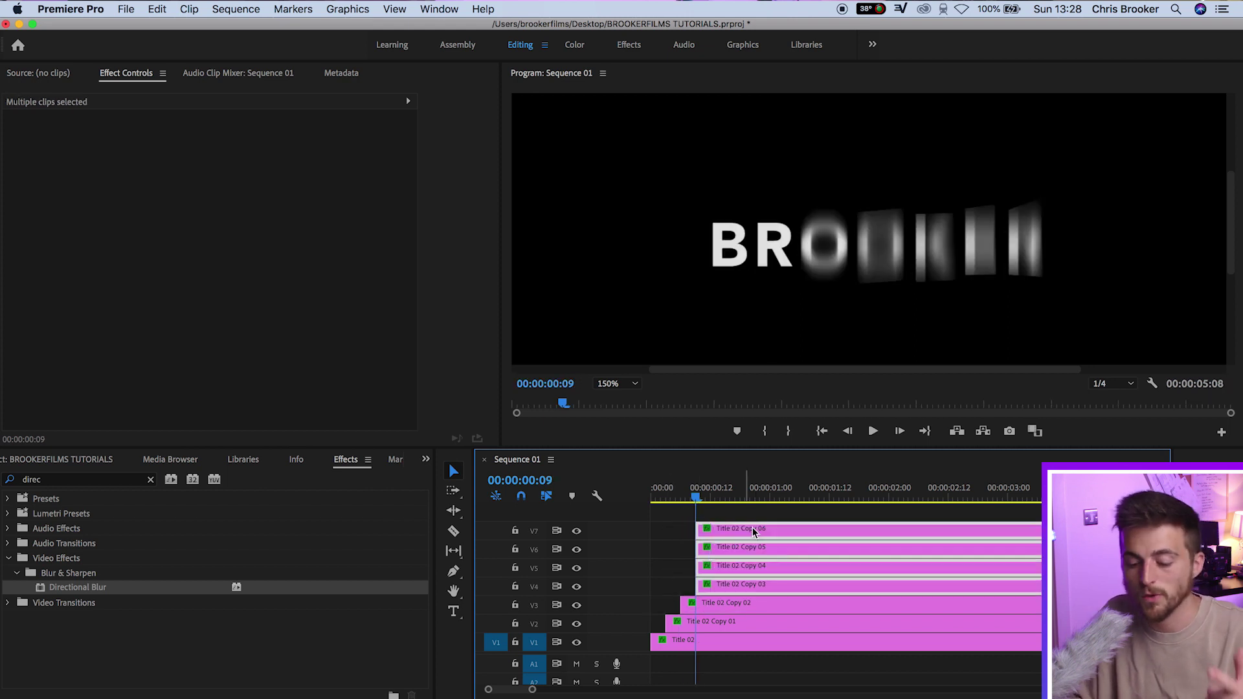
pyautogui.click(670, 544)
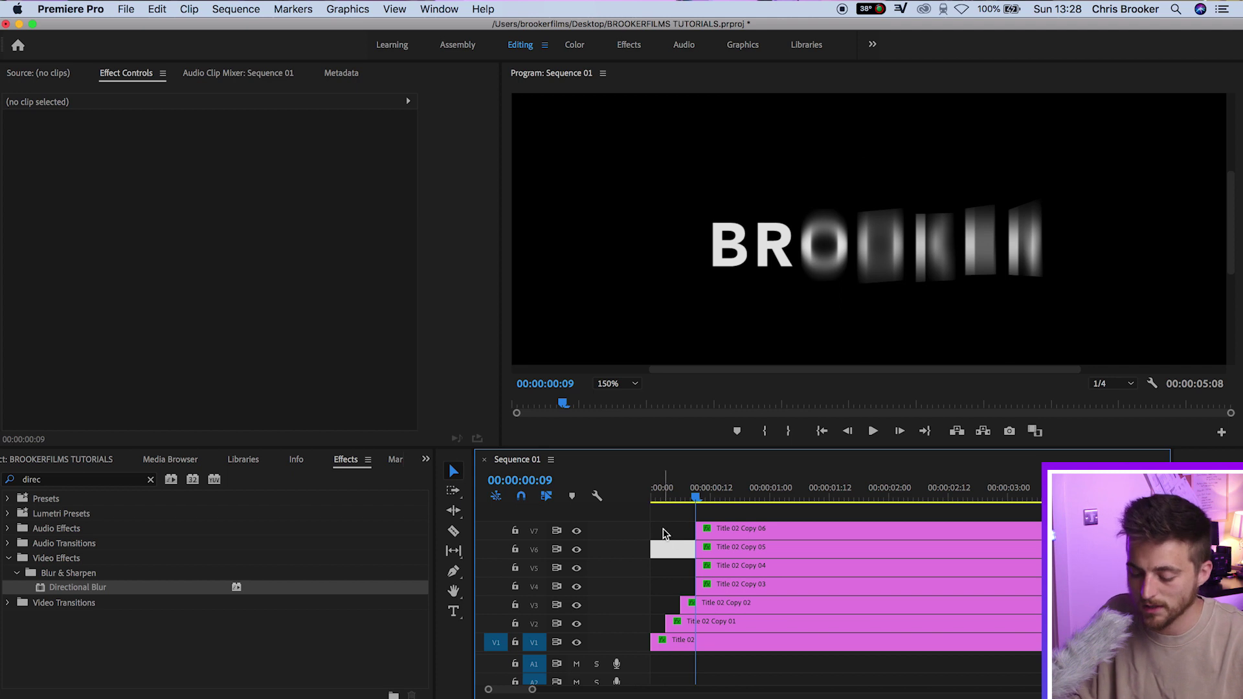
# Offset the V5–V7 clips, then V6–V7, 3 more frames each, and return to the start
pyautogui.press('Right')
pyautogui.press('Right')
pyautogui.press('Right')
pyautogui.moveTo(664, 530); pyautogui.dragTo(724, 574)
pyautogui.moveTo(727, 570); pyautogui.dragTo(654, 525)
pyautogui.click(684, 554)
pyautogui.press('Right')
pyautogui.press('Right')
pyautogui.press('Right')
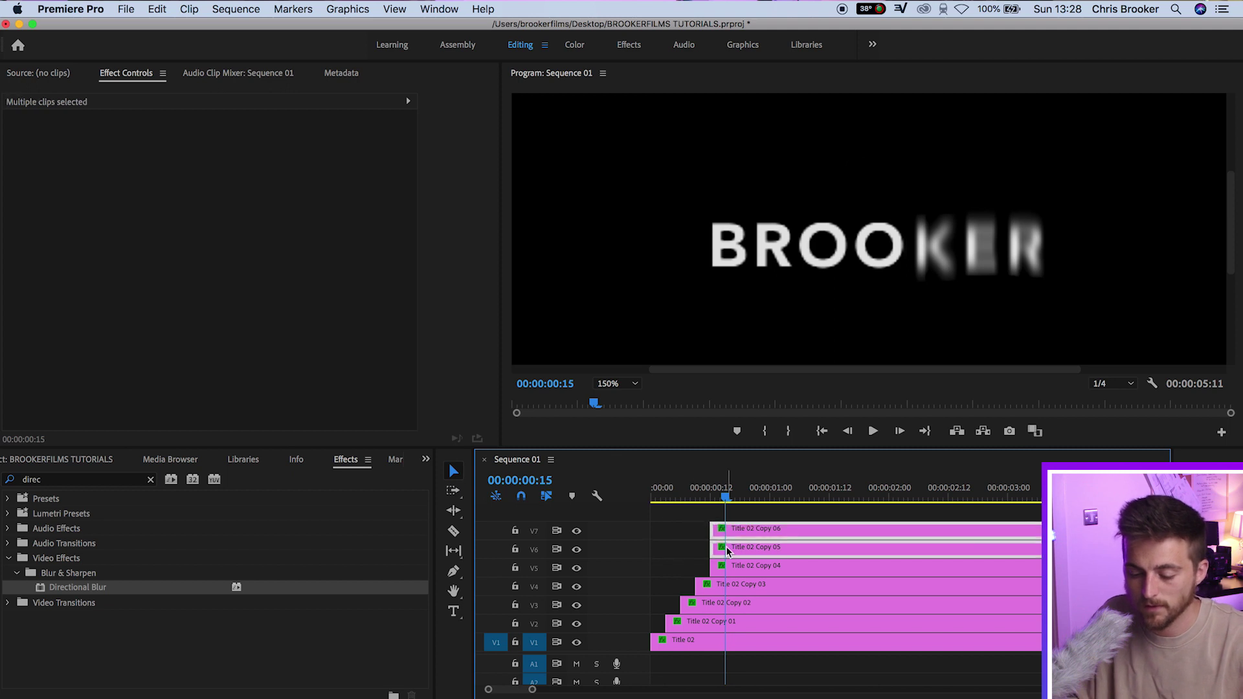
pyautogui.moveTo(728, 550); pyautogui.dragTo(766, 533)
pyautogui.press('Right')
pyautogui.press('Right')
pyautogui.press('Right')
pyautogui.click(688, 530)
pyautogui.press('Home')
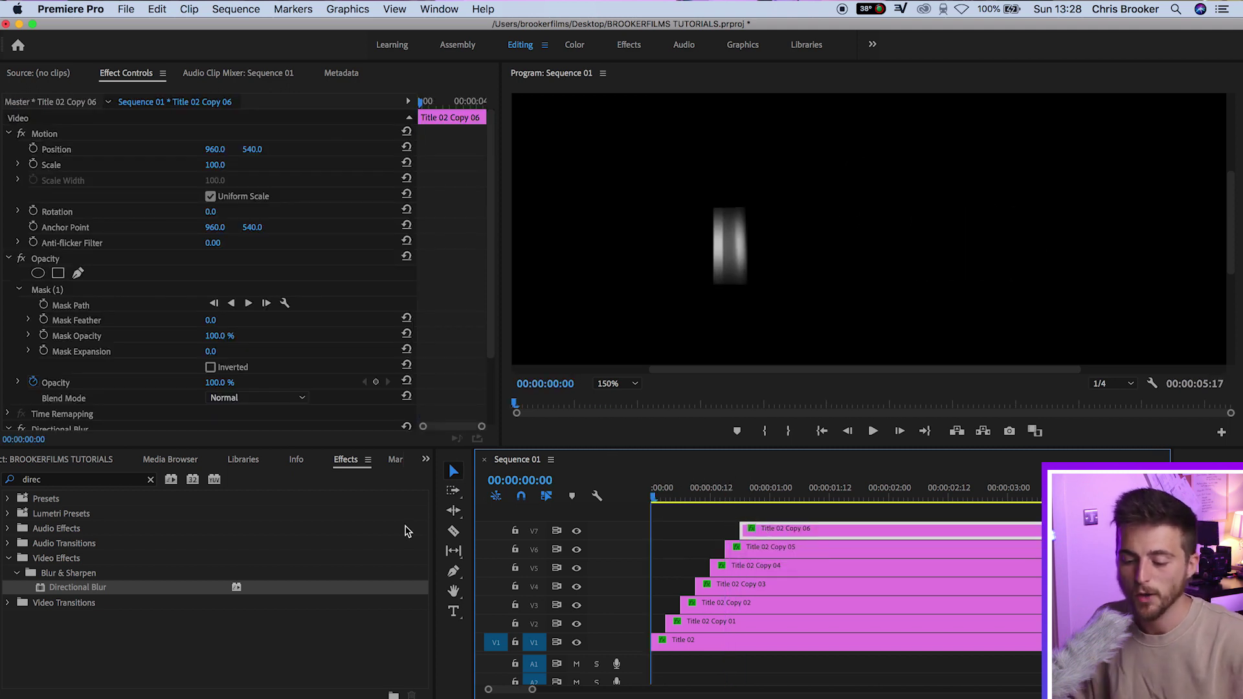
# Play the staggered title animation and set the Program monitor zoom to Fit
pyautogui.press('space')
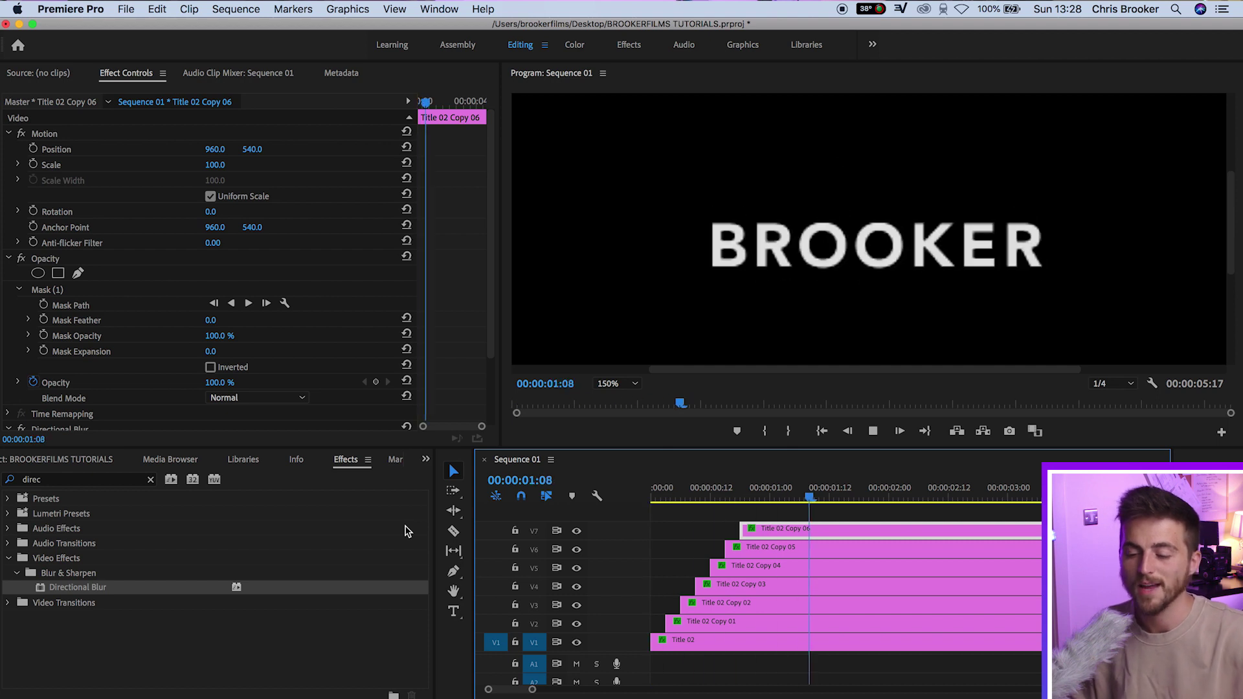
pyautogui.click(617, 384)
pyautogui.click(615, 396)
# Replay the animation from the start, then marquee-select all seven title clips
pyautogui.press('Home')
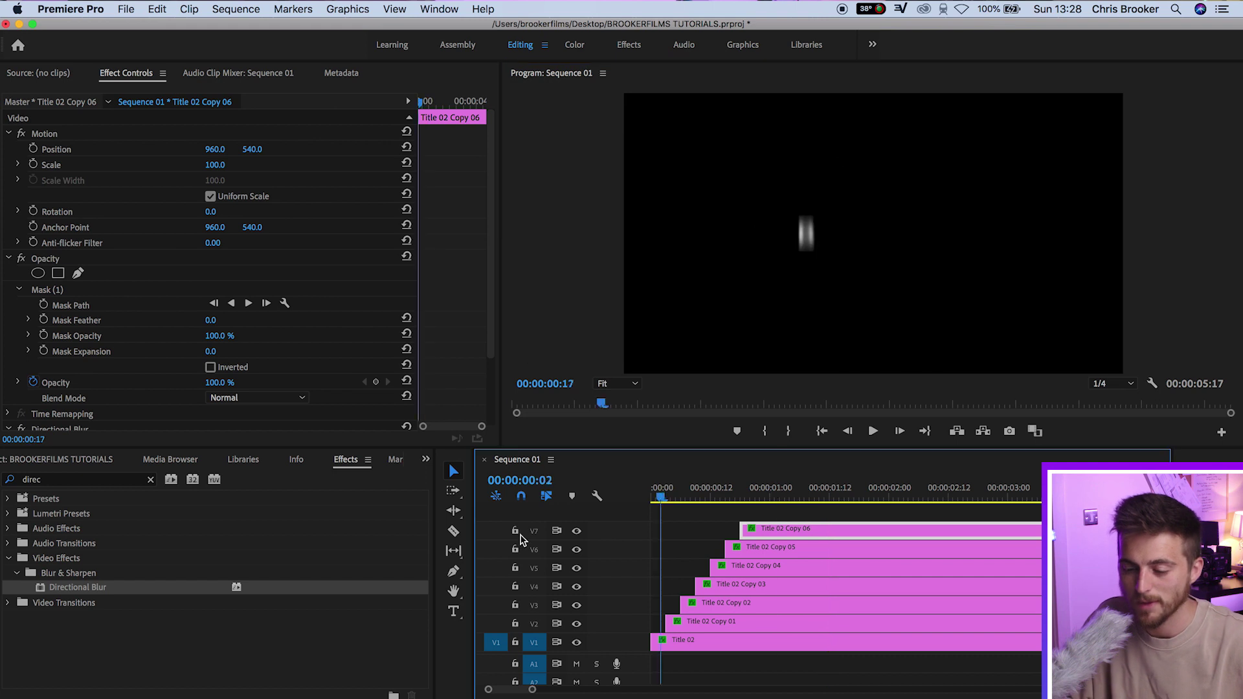
pyautogui.press('space')
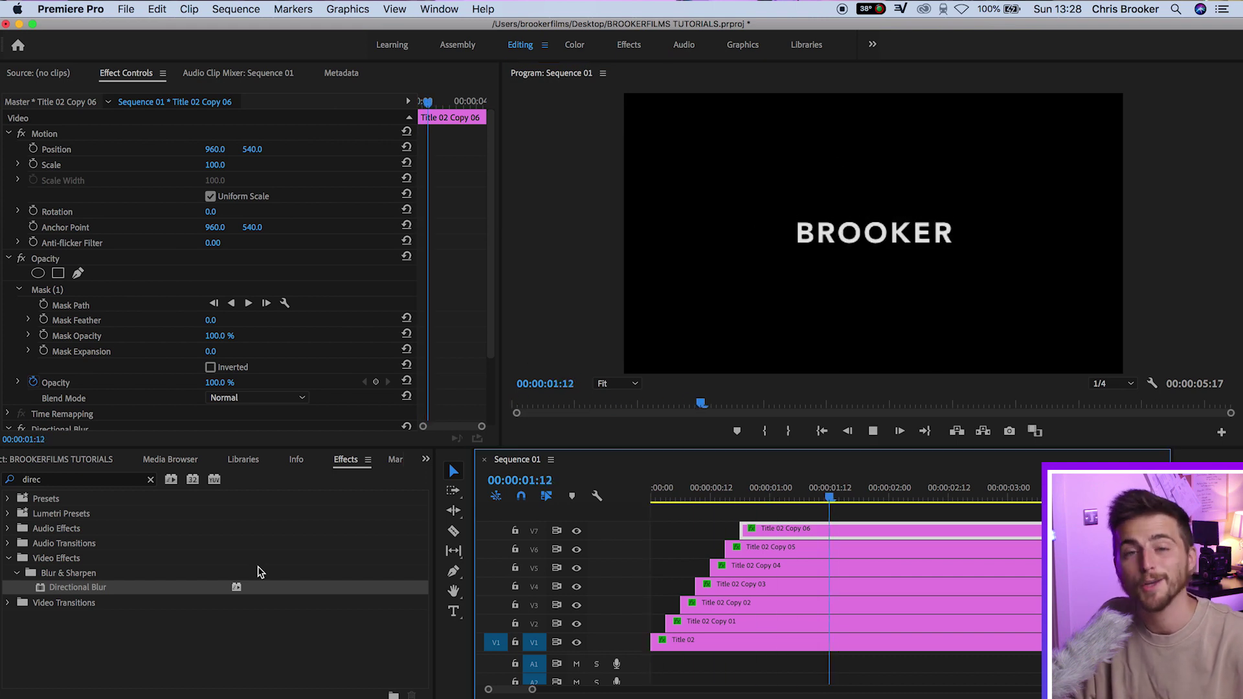
pyautogui.press('space')
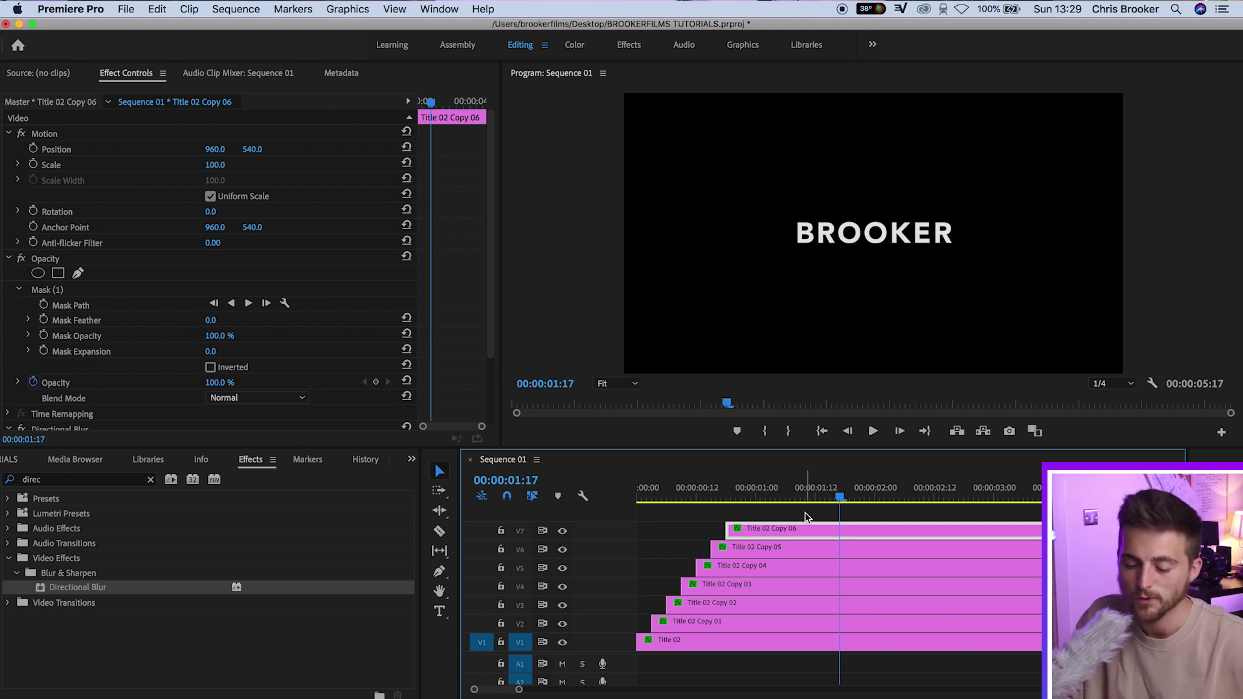
pyautogui.moveTo(805, 512); pyautogui.dragTo(711, 647)
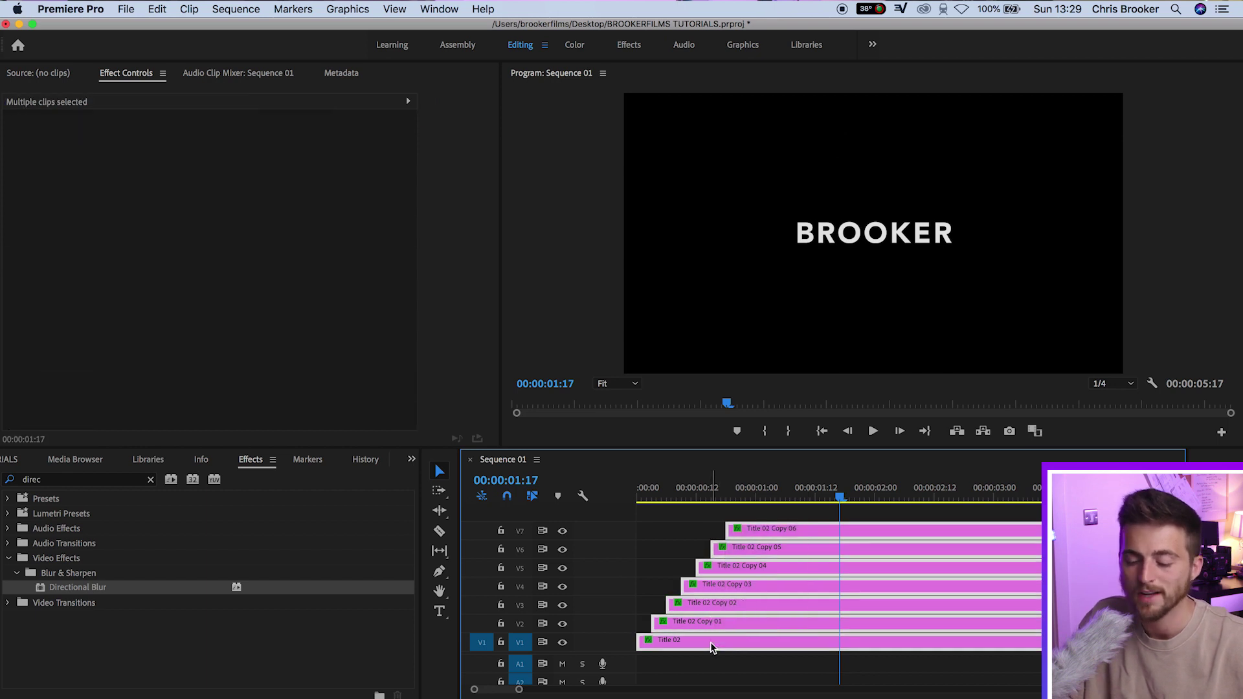
# Nest the seven selected title clips into Nested Sequence 01 and move the playhead back to the start
pyautogui.rightClick(711, 648)
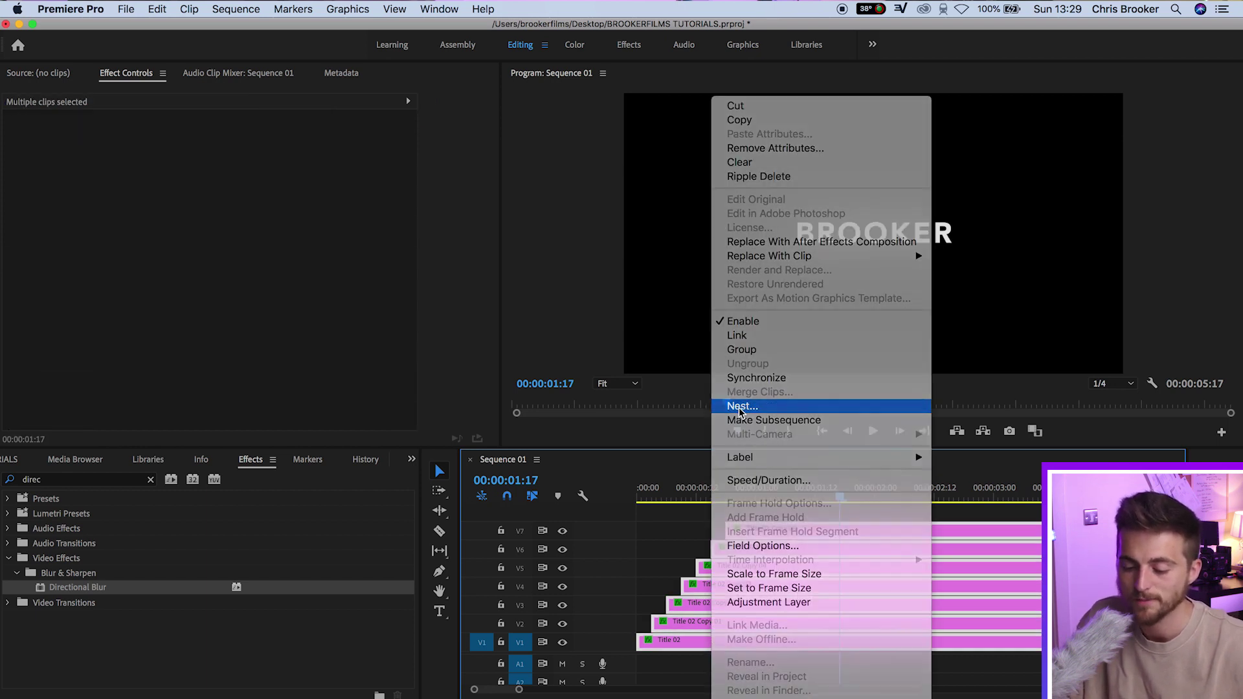
pyautogui.click(741, 408)
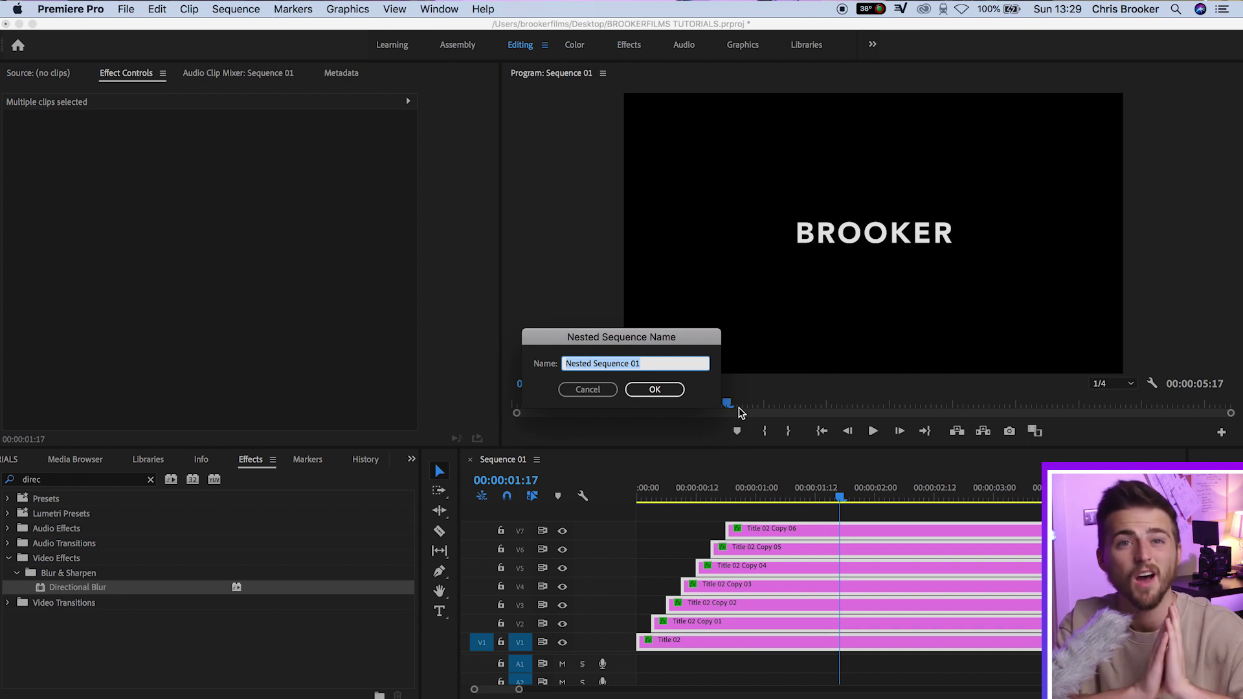
pyautogui.press('Return')
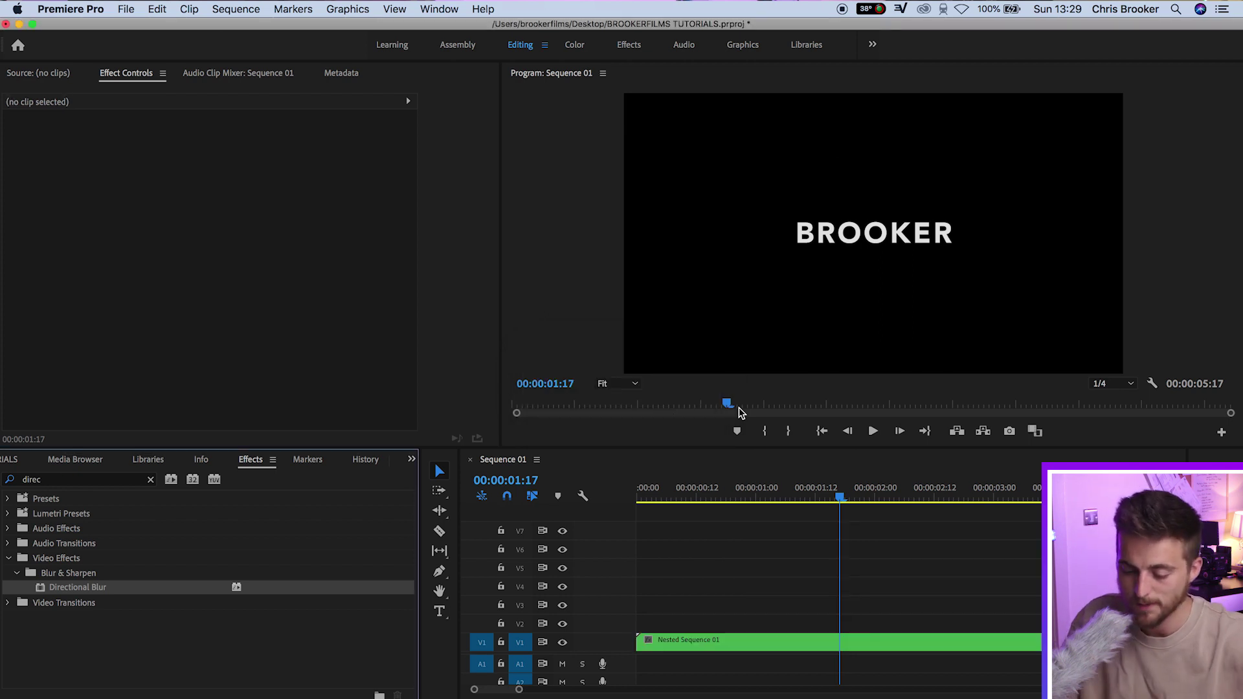
pyautogui.moveTo(813, 487); pyautogui.dragTo(611, 549)
# Keyframe Nested Sequence 01's Scale at 100 on the first frame and 105 at about two seconds
pyautogui.click(665, 642)
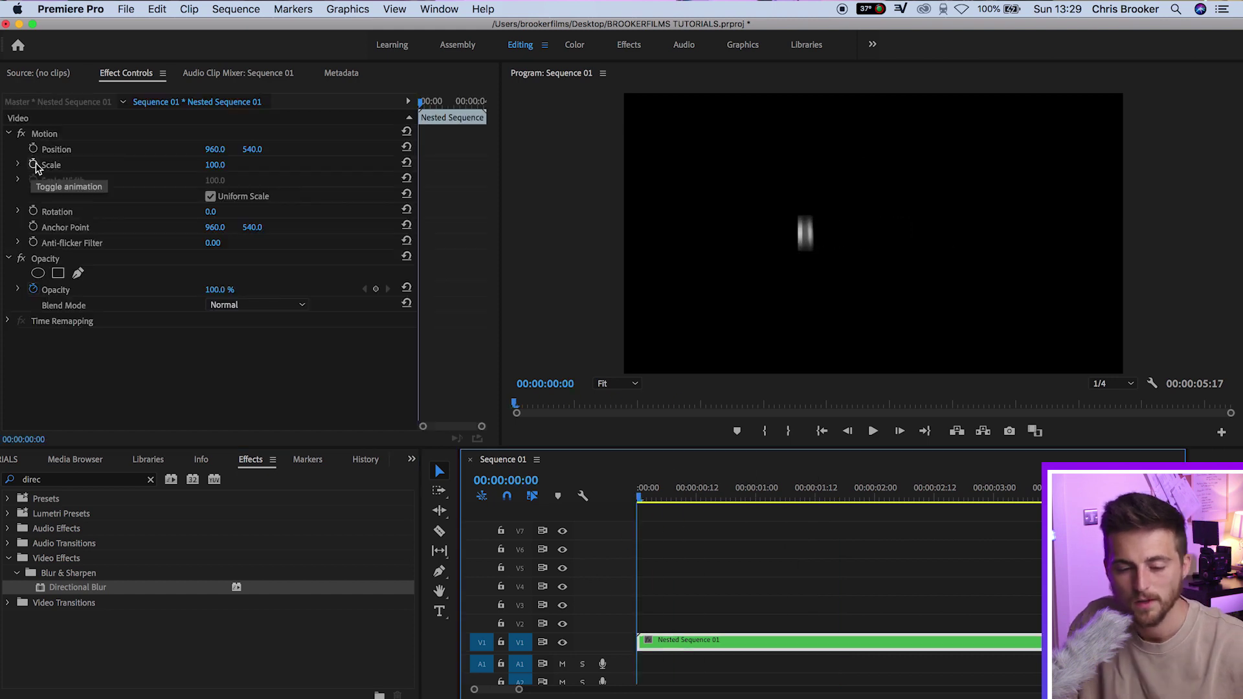
pyautogui.click(41, 134)
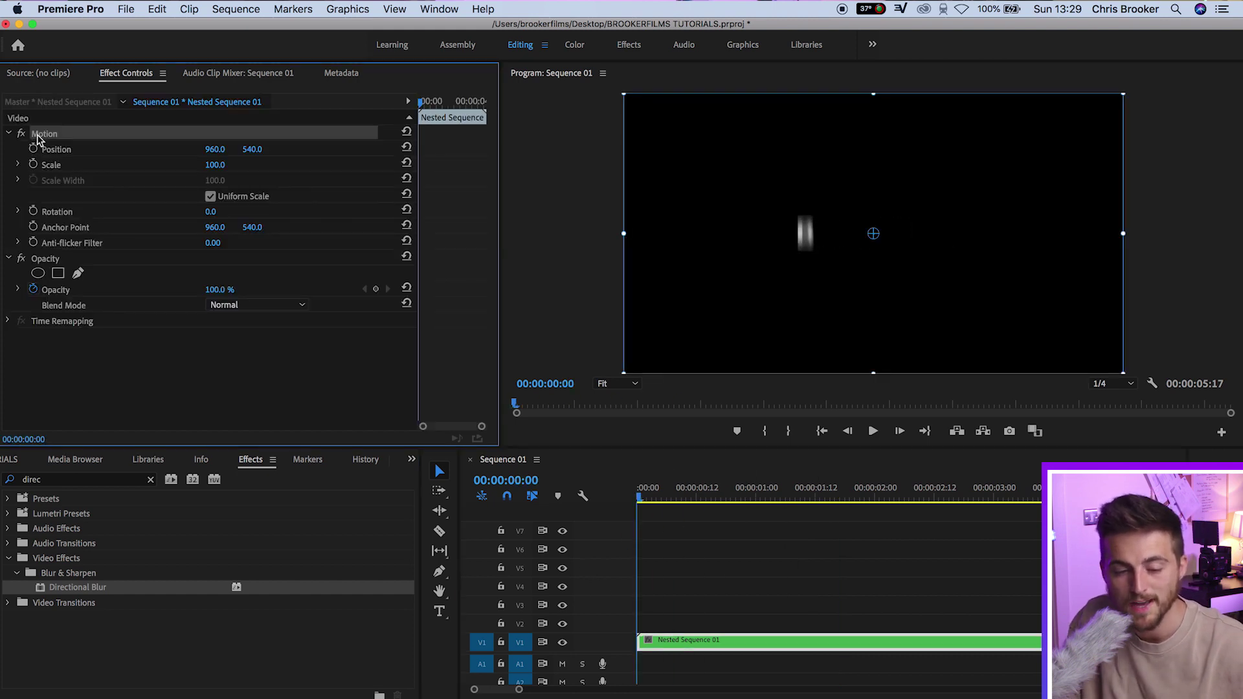
pyautogui.click(53, 167)
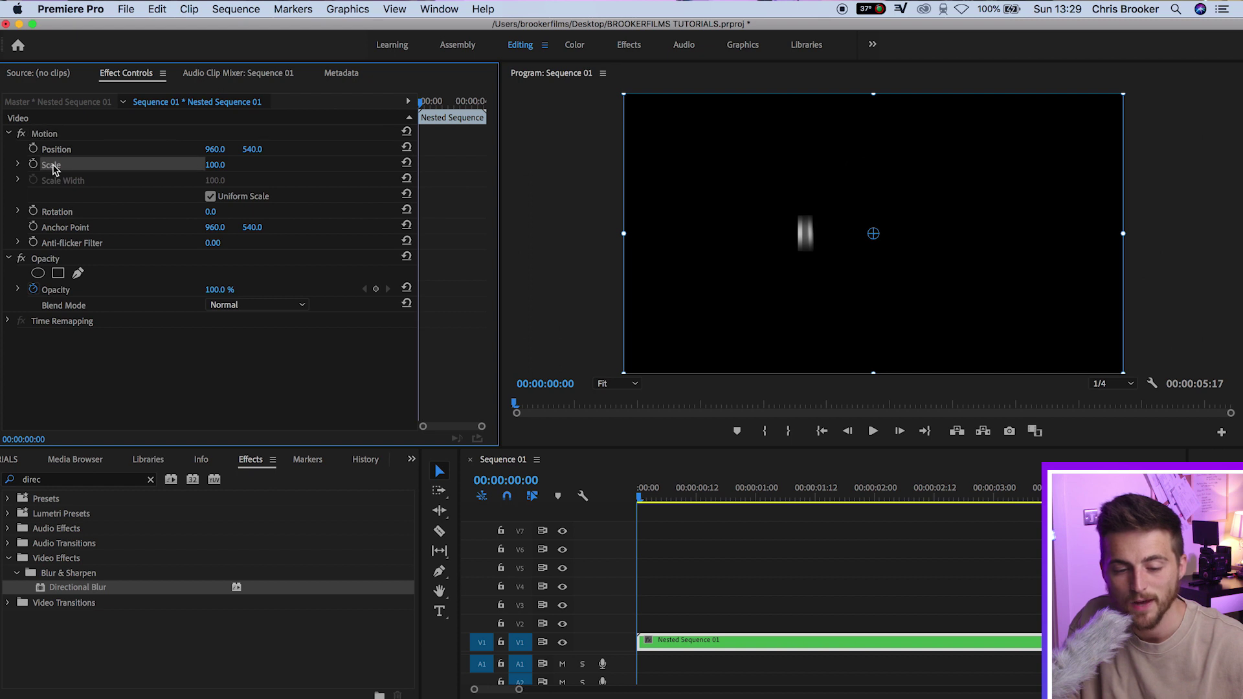
pyautogui.click(34, 165)
pyautogui.moveTo(662, 487); pyautogui.dragTo(879, 487)
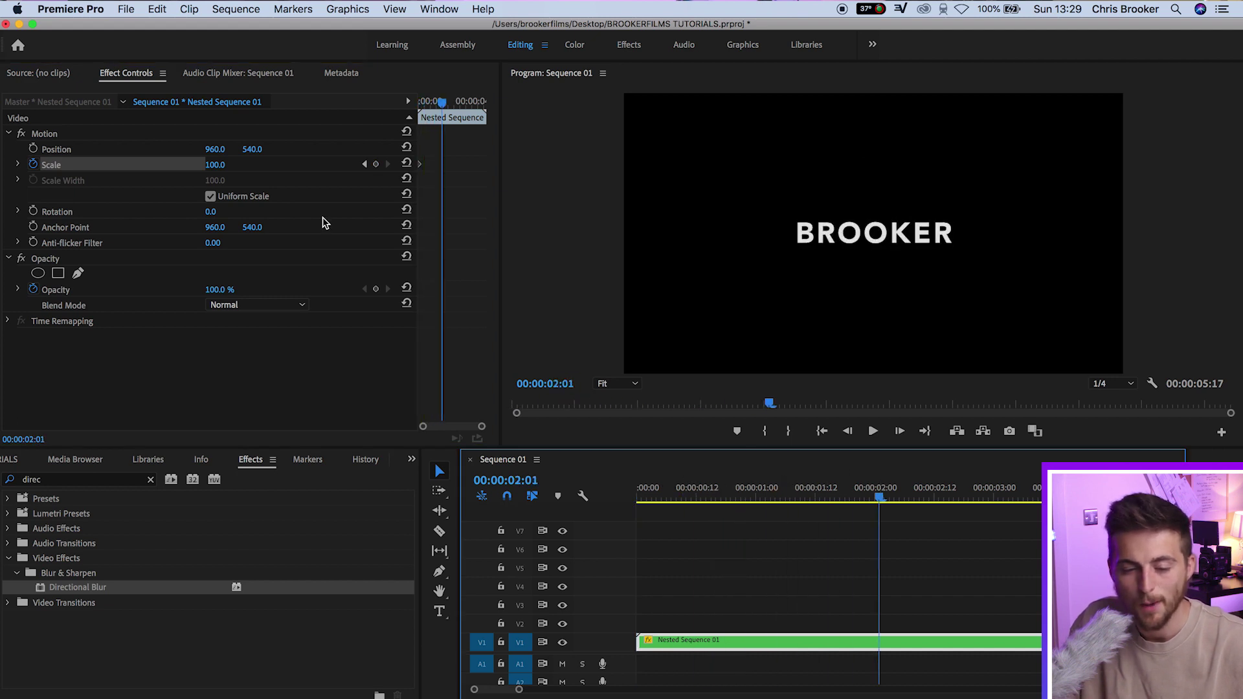
pyautogui.click(231, 163)
pyautogui.write('105')
pyautogui.press('Return')
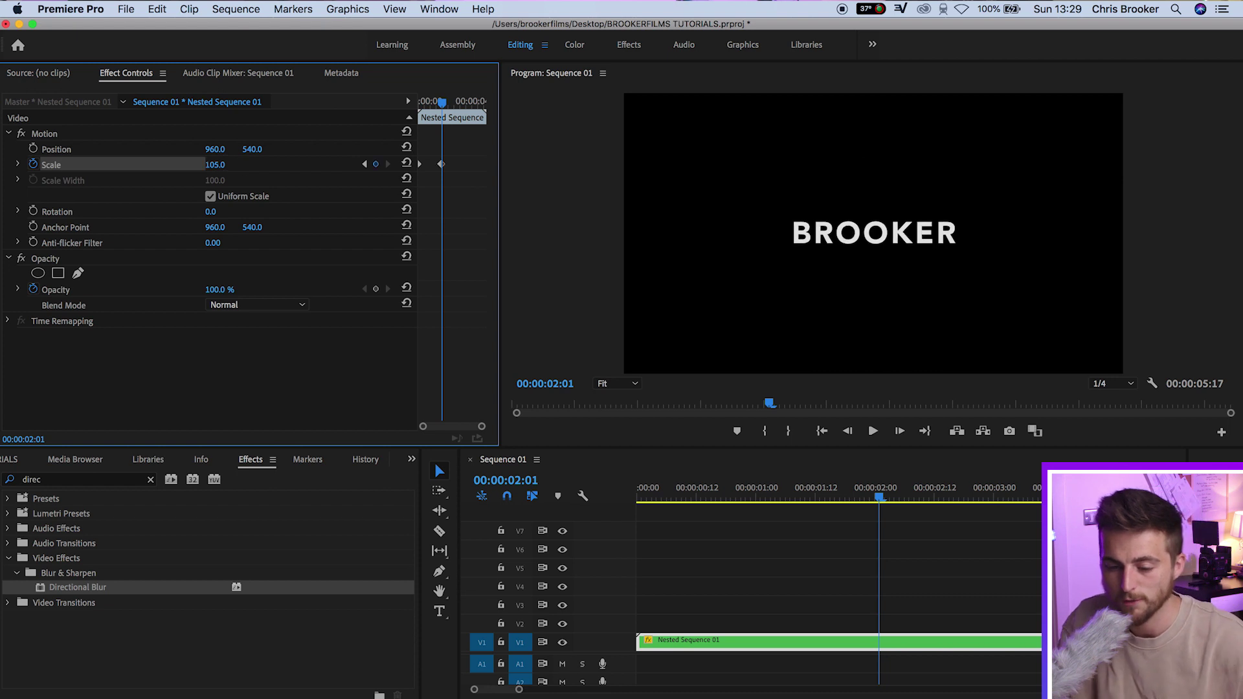
# Preview the blur-on with the push-in from the start of the sequence
pyautogui.click(863, 487)
pyautogui.press('Home')
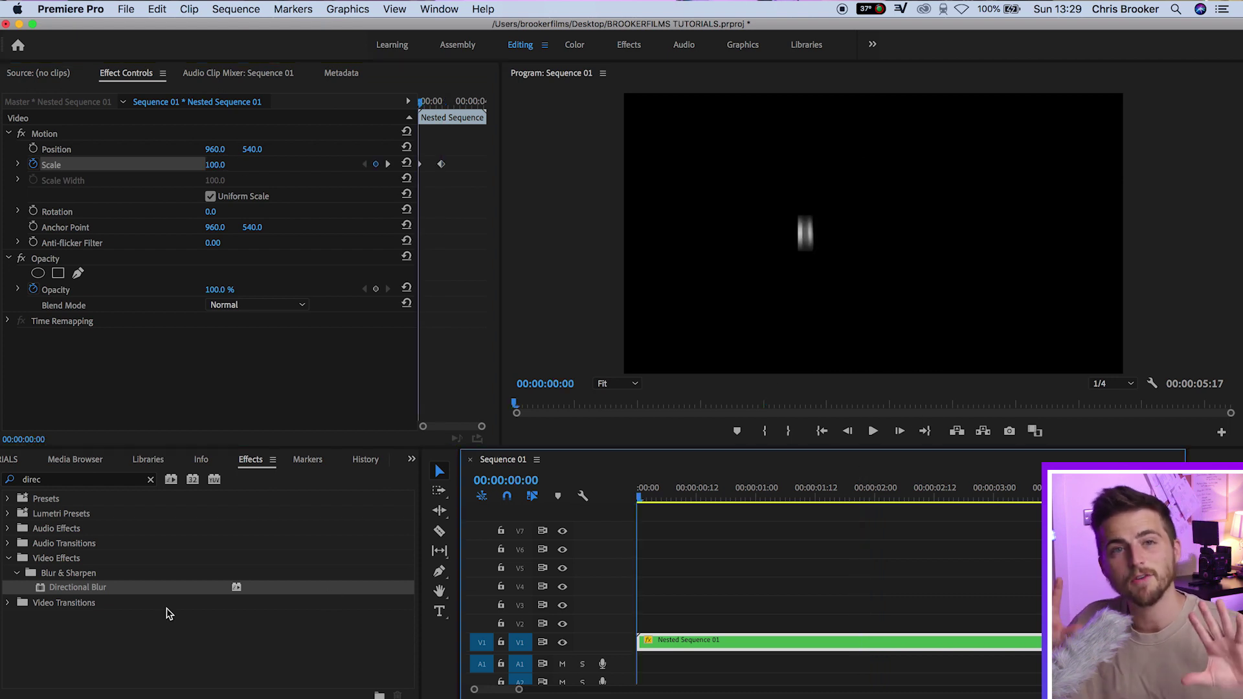
pyautogui.press('space')
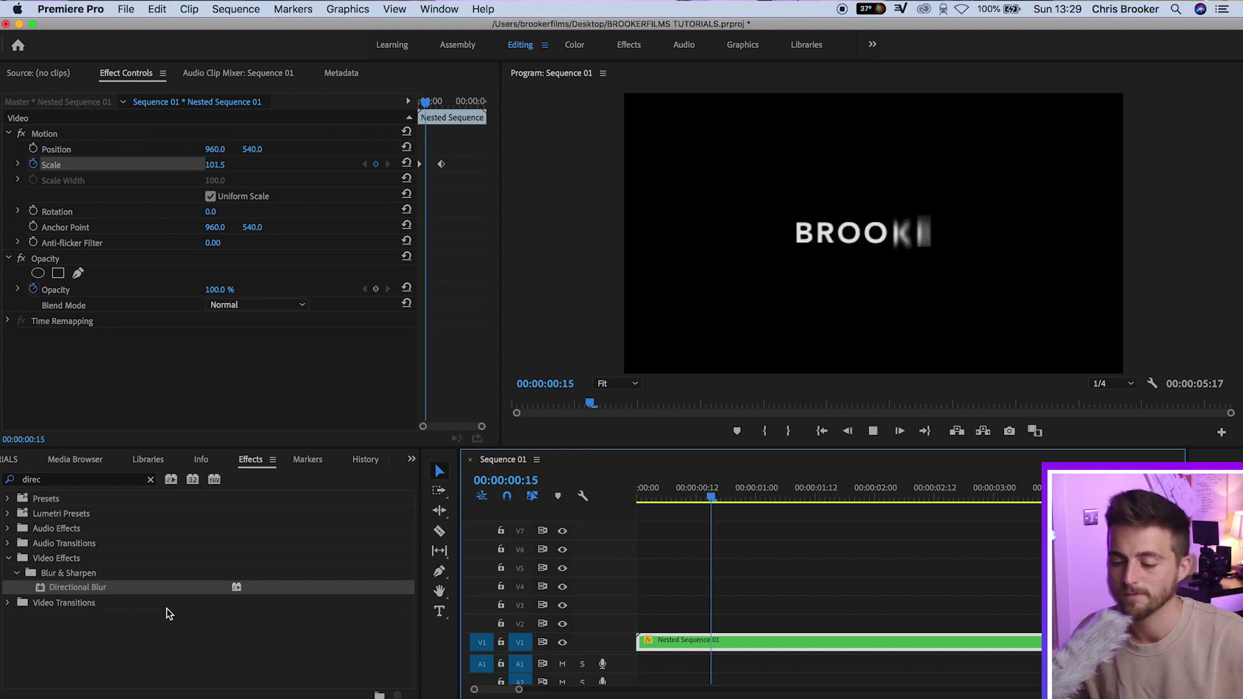